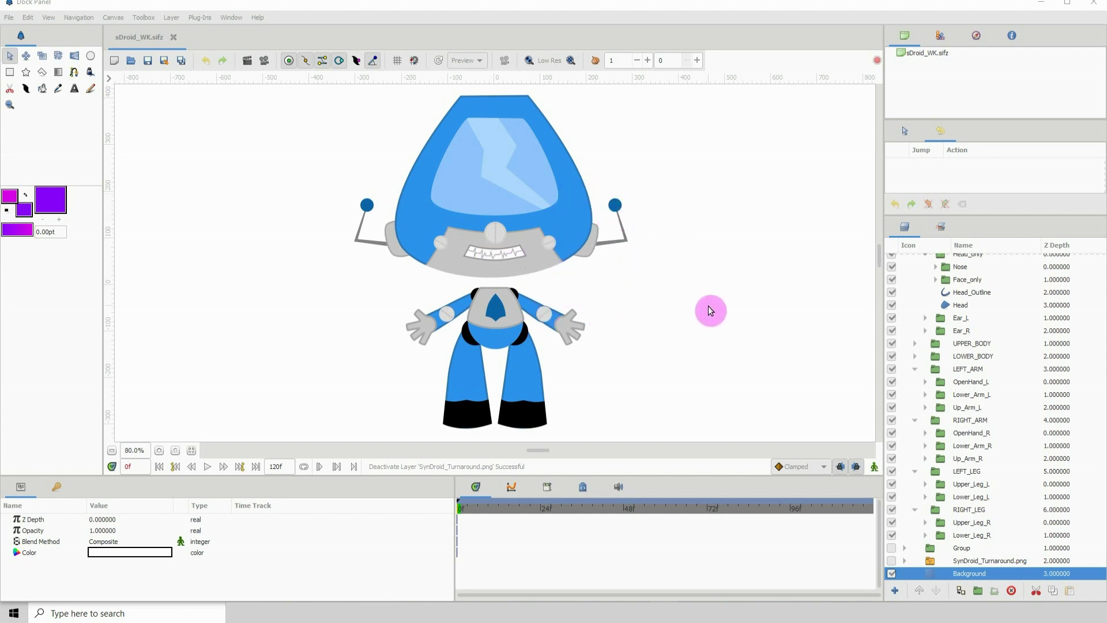
# Step: Hide the sDroid group and show the SynDroid_Turnaround.png reference layer
pyautogui.scroll(1, 955, 426)
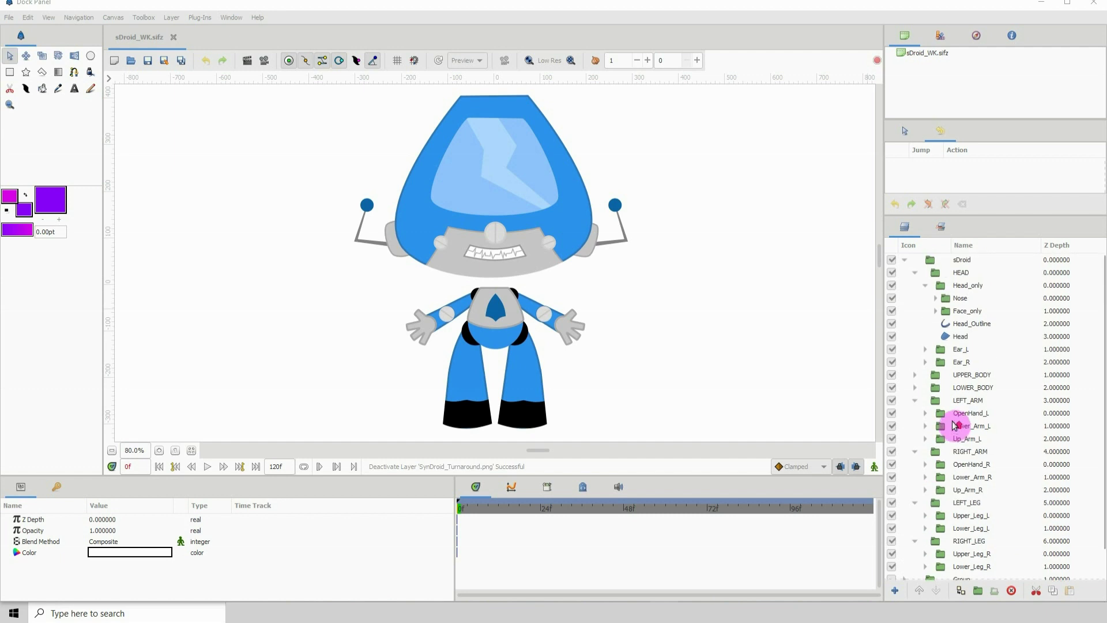
pyautogui.click(892, 261)
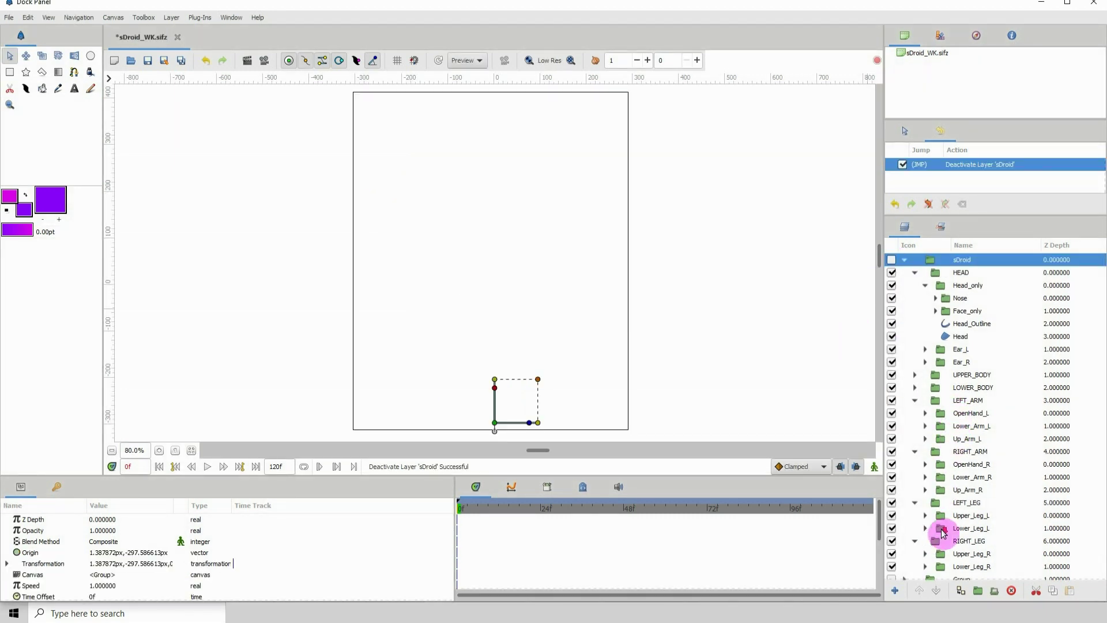
pyautogui.click(985, 414)
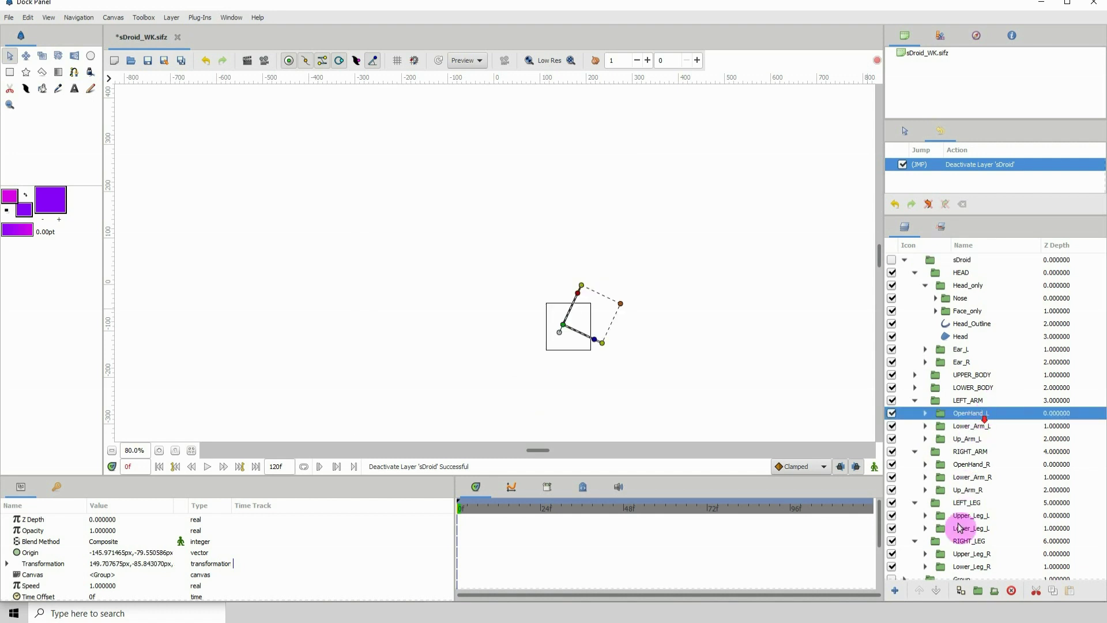
pyautogui.press('Down')
pyautogui.press('Down')
pyautogui.press('Down')
pyautogui.press('Down')
pyautogui.press('Down')
pyautogui.press('Down')
pyautogui.press('Down')
pyautogui.press('Down')
pyautogui.press('Down')
pyautogui.press('Down')
pyautogui.press('Down')
pyautogui.press('Down')
pyautogui.press('Down')
pyautogui.press('Down')
pyautogui.press('Down')
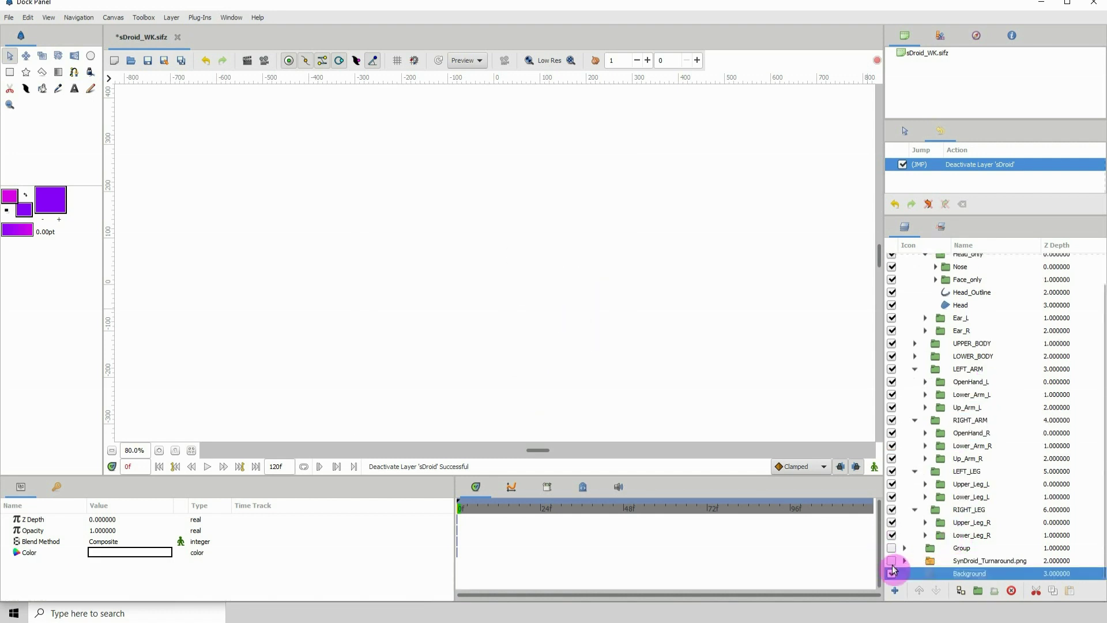
pyautogui.click(892, 561)
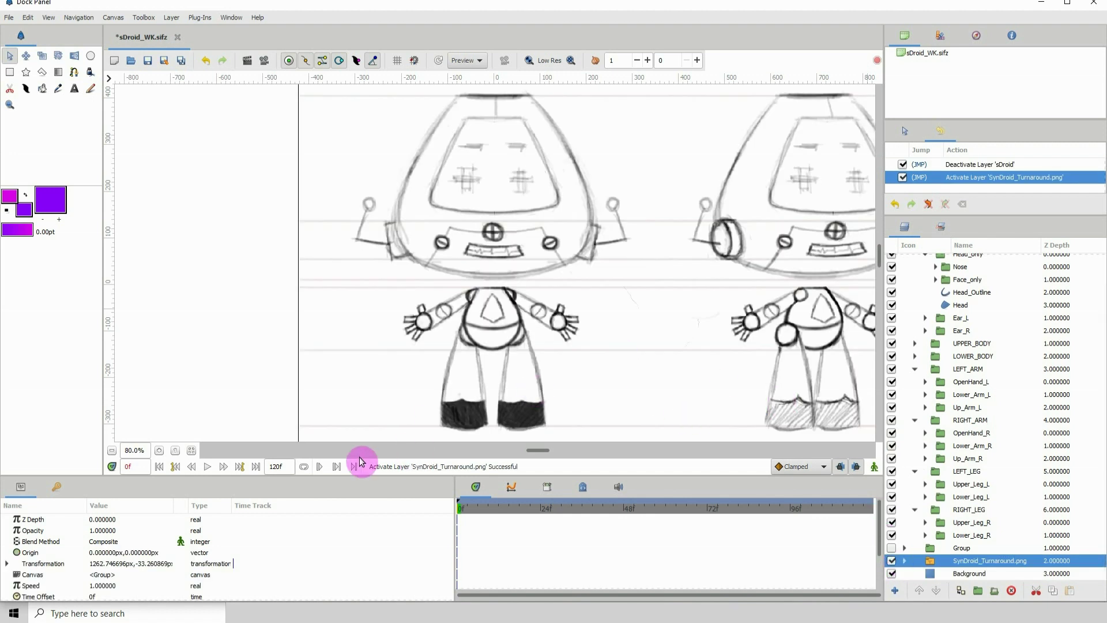
# Step: Scale the turnaround image down to about 27.6 px and move it to an offset of about 303 px, -0.7 px
pyautogui.click(112, 450)
pyautogui.click(112, 451)
pyautogui.click(112, 450)
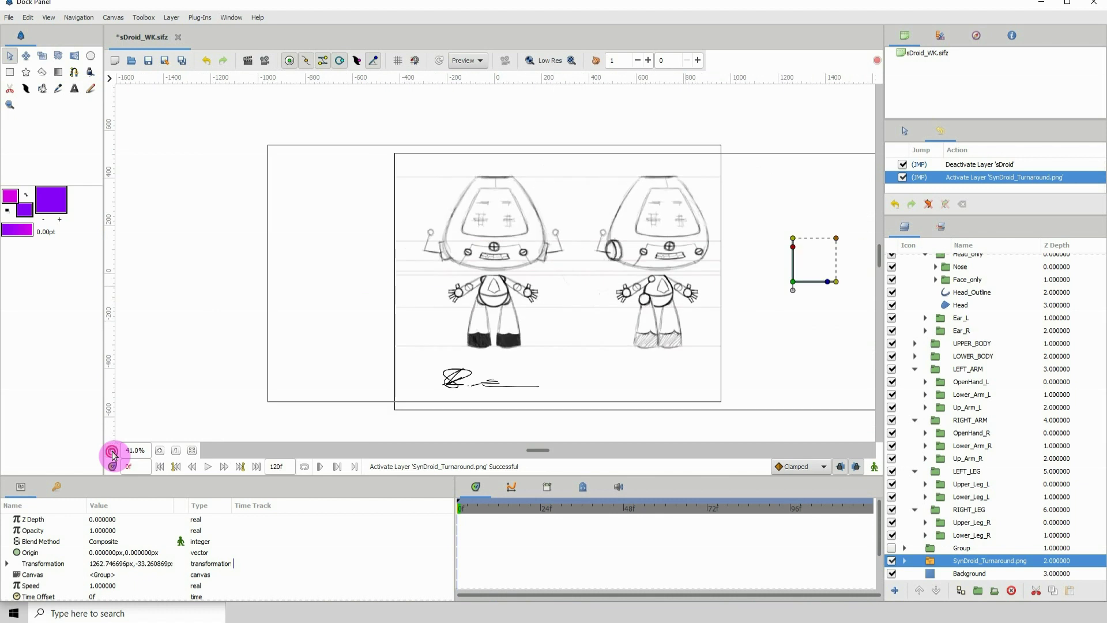
pyautogui.click(112, 451)
pyautogui.click(777, 235)
pyautogui.moveTo(777, 235); pyautogui.dragTo(761, 244)
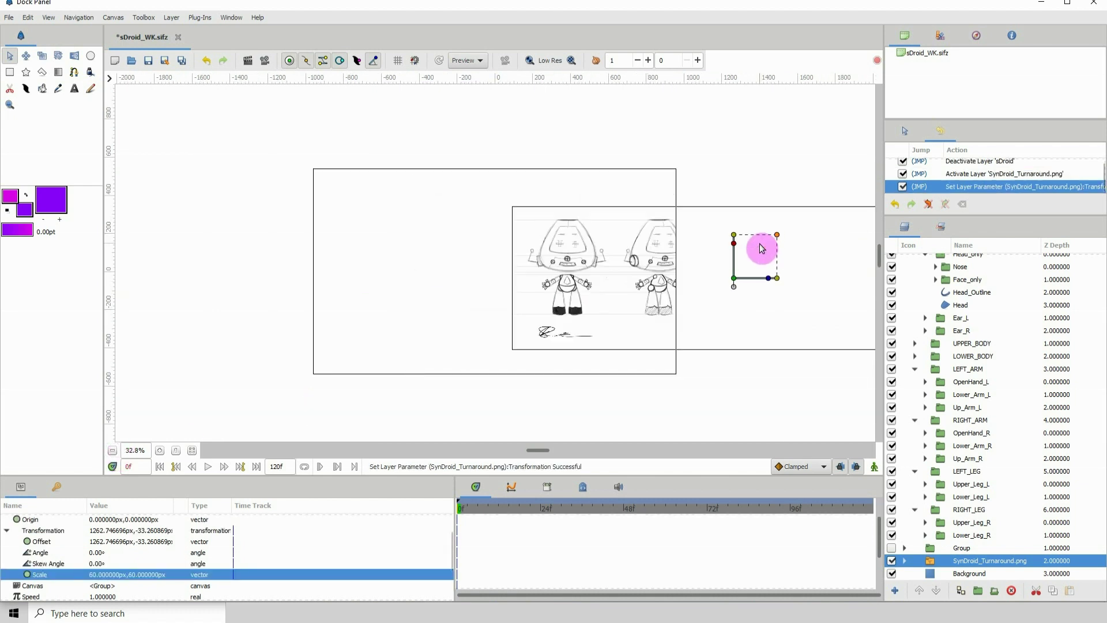
pyautogui.moveTo(734, 279); pyautogui.dragTo(648, 280)
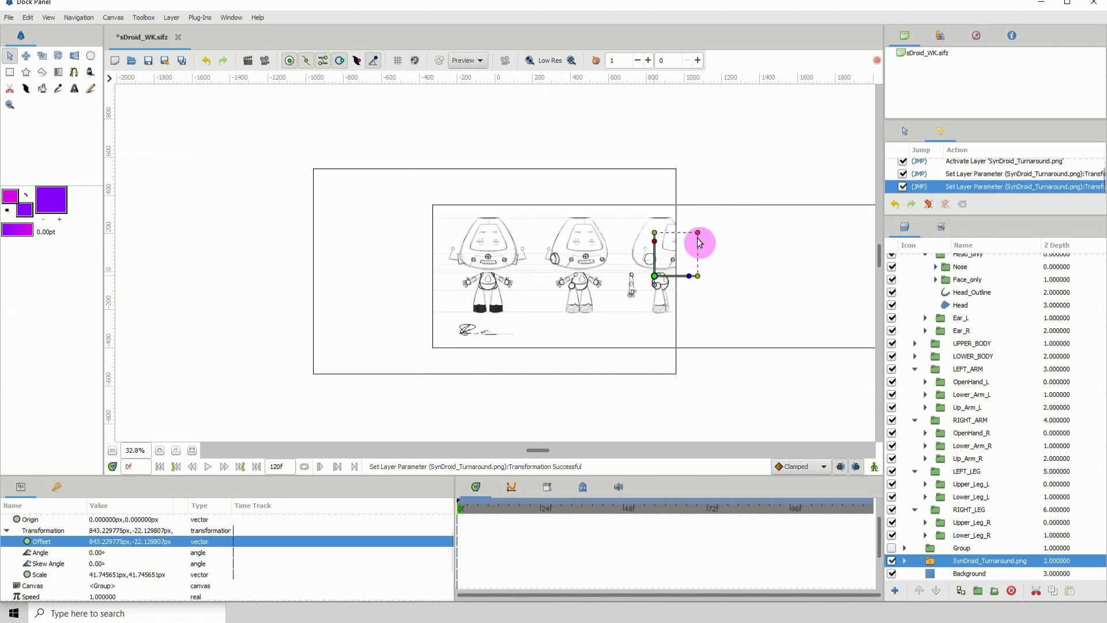
pyautogui.moveTo(698, 235)
pyautogui.mouseDown()
pyautogui.moveTo(663, 260)
pyautogui.moveTo(563, 267)
pyautogui.mouseUp()
pyautogui.click(620, 229)
pyautogui.moveTo(595, 228); pyautogui.dragTo(569, 246)
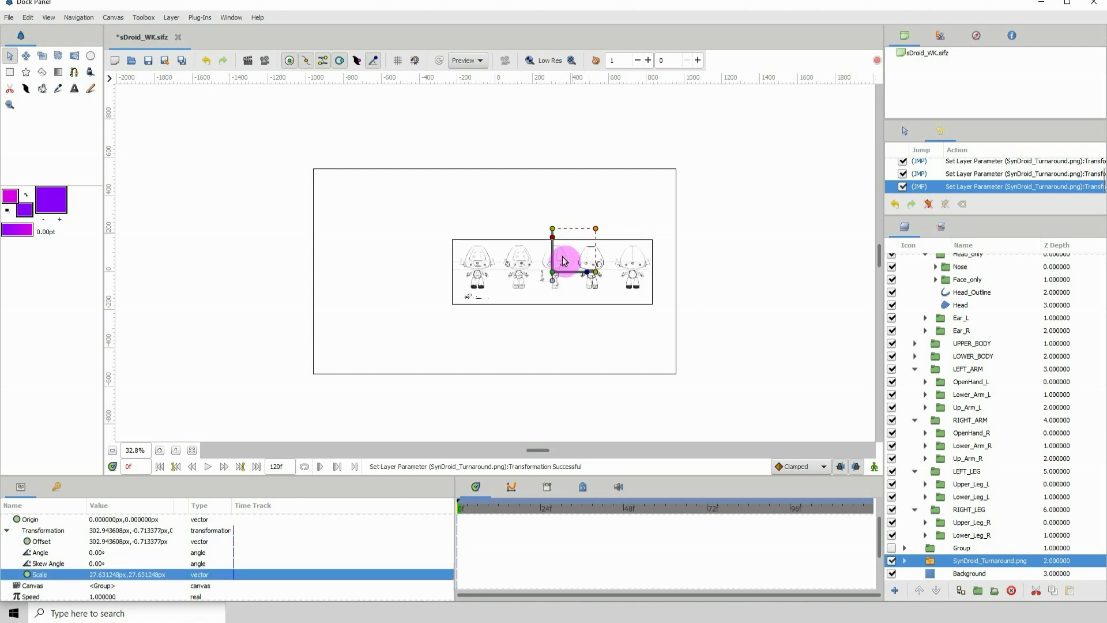
# Step: Examine the five robot poses across the turnaround sketch, from the front view to the back view
pyautogui.click(159, 450)
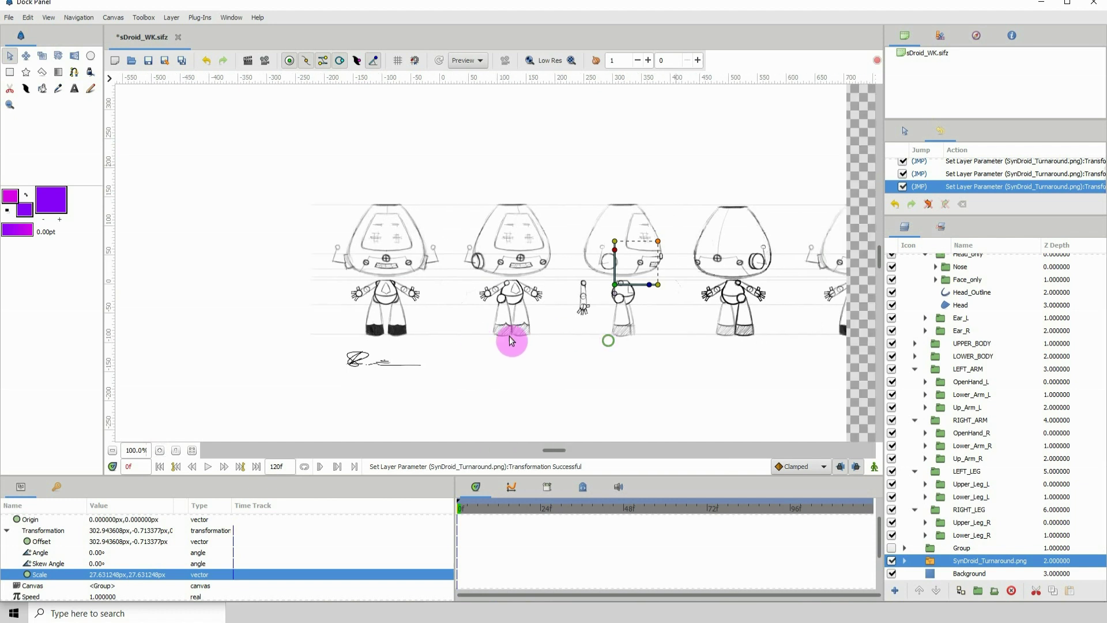
pyautogui.hscroll(5, 496, 354)
pyautogui.click(163, 452)
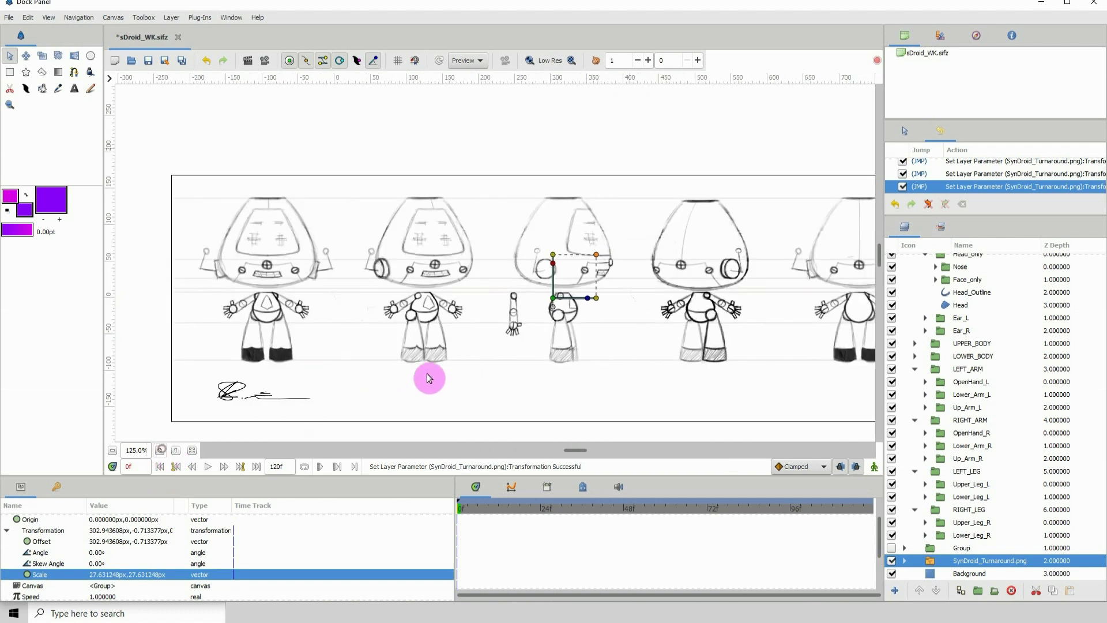
pyautogui.hscroll(2, 404, 373)
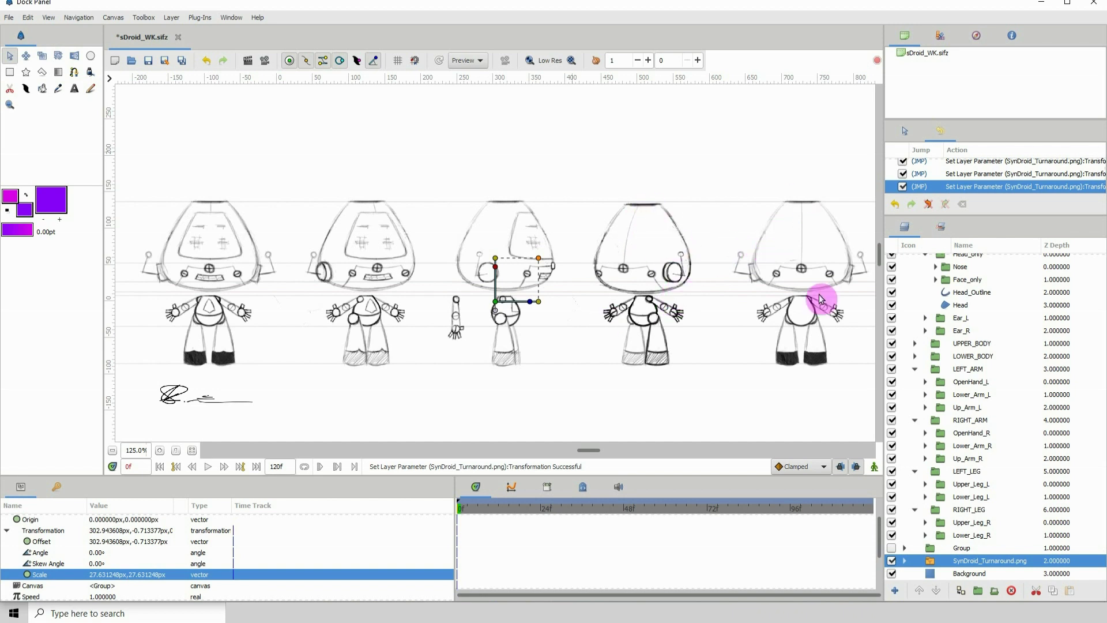
pyautogui.hscroll(2, 807, 268)
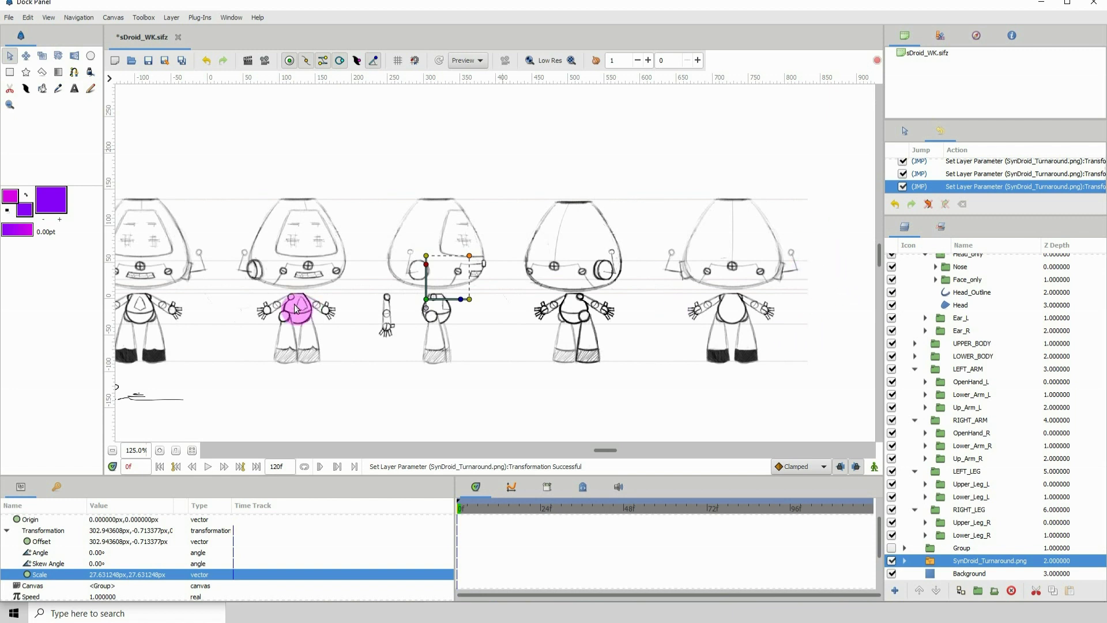
pyautogui.moveTo(297, 307); pyautogui.dragTo(321, 309)
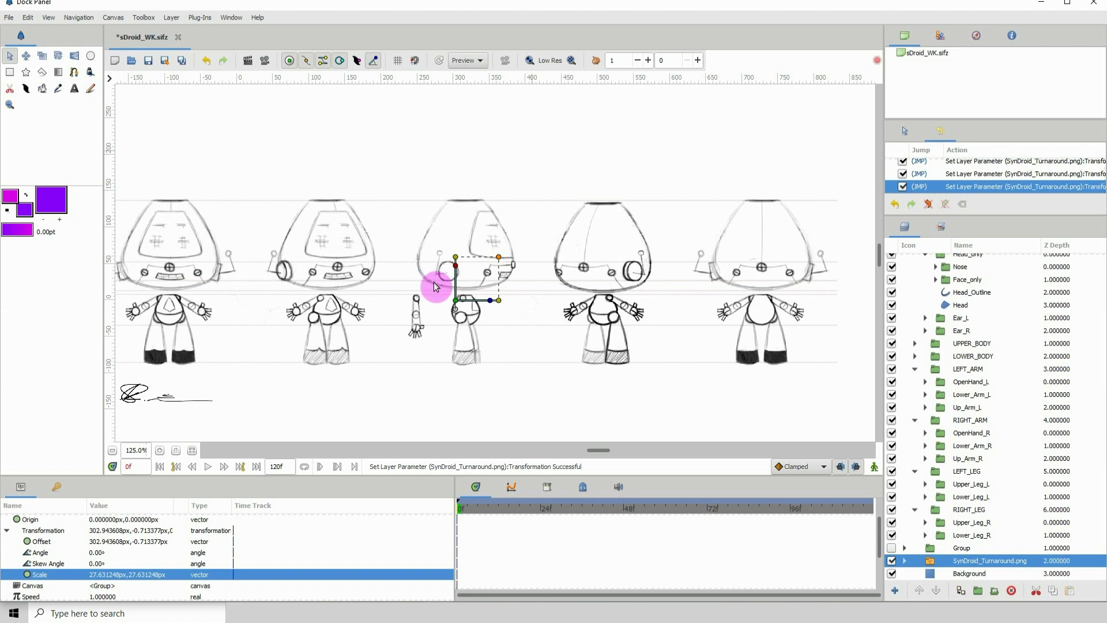
pyautogui.moveTo(366, 277)
pyautogui.mouseDown()
pyautogui.moveTo(403, 265)
pyautogui.moveTo(398, 292)
pyautogui.moveTo(372, 285)
pyautogui.moveTo(393, 299)
pyautogui.moveTo(372, 299)
pyautogui.moveTo(398, 297)
pyautogui.moveTo(368, 296)
pyautogui.moveTo(362, 308)
pyautogui.moveTo(382, 292)
pyautogui.mouseUp()
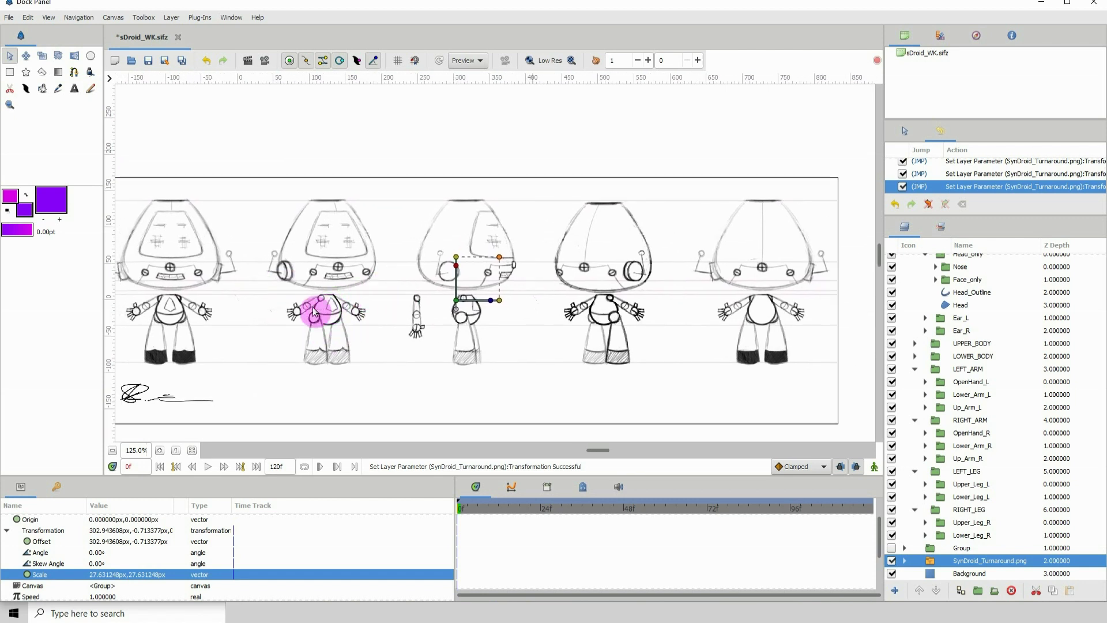
pyautogui.moveTo(321, 317)
pyautogui.mouseDown()
pyautogui.moveTo(421, 335)
pyautogui.moveTo(424, 323)
pyautogui.moveTo(373, 321)
pyautogui.mouseUp()
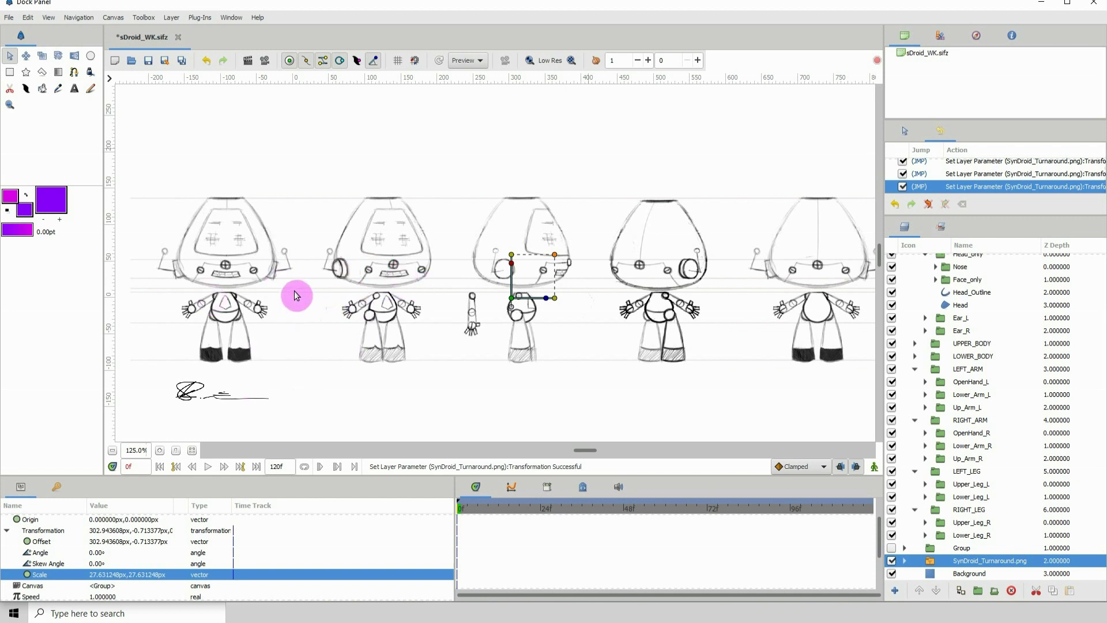
pyautogui.moveTo(252, 309); pyautogui.dragTo(365, 322)
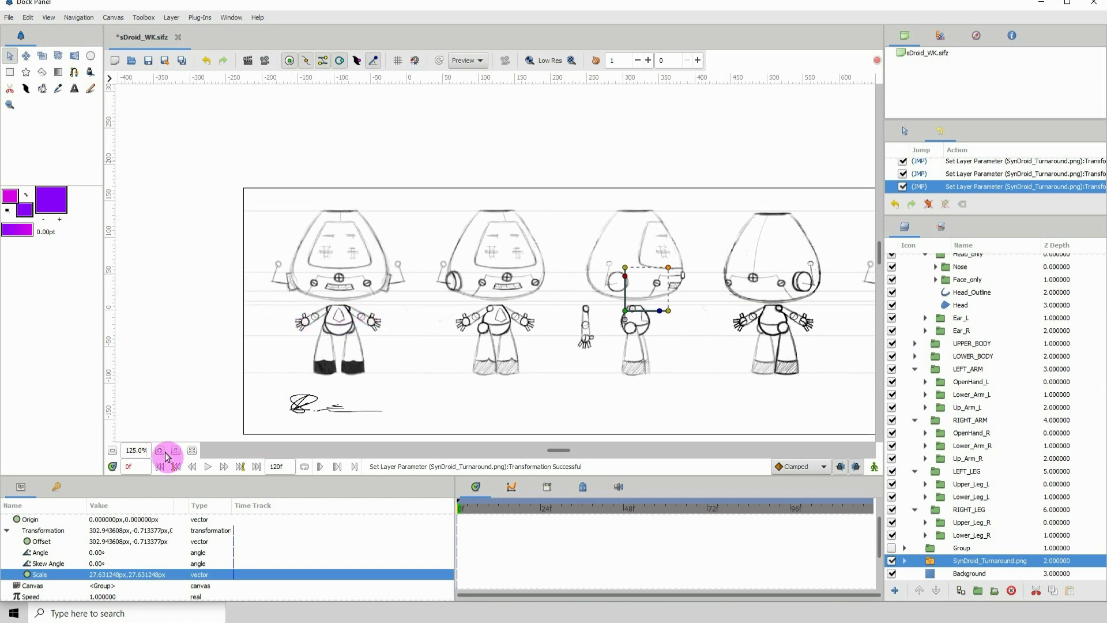
# Step: Inspect the front and three-quarter poses of the turnaround sketch up close and compare them with the remaining poses
pyautogui.click(164, 453)
pyautogui.click(164, 454)
pyautogui.click(164, 453)
pyautogui.moveTo(205, 412); pyautogui.dragTo(470, 247)
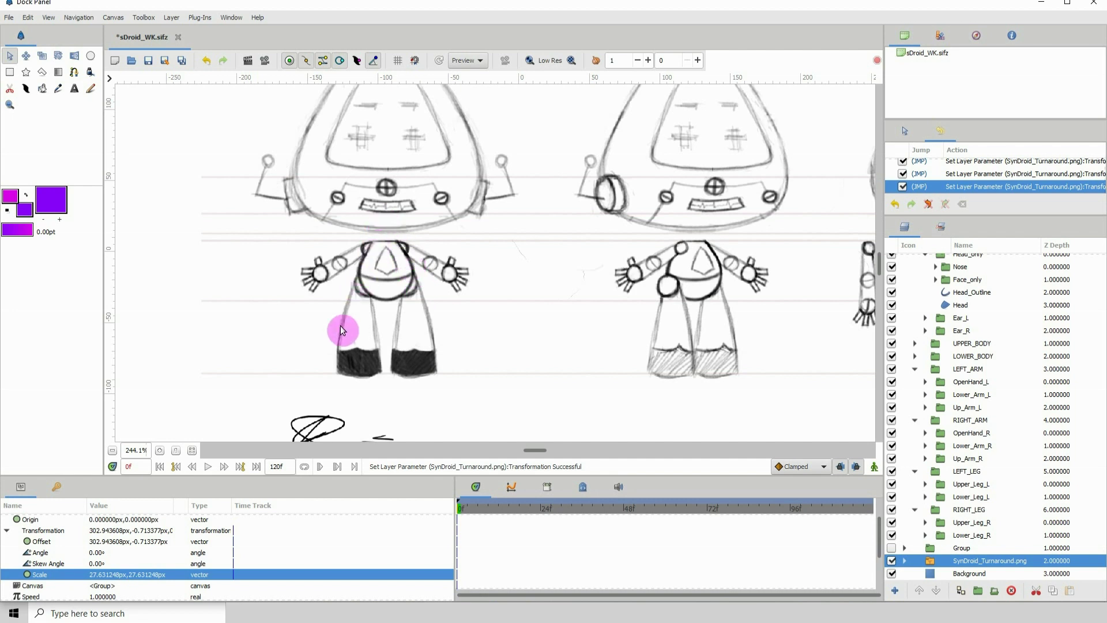
pyautogui.click(112, 450)
pyautogui.click(112, 450)
pyautogui.click(112, 450)
pyautogui.moveTo(625, 277); pyautogui.dragTo(528, 296)
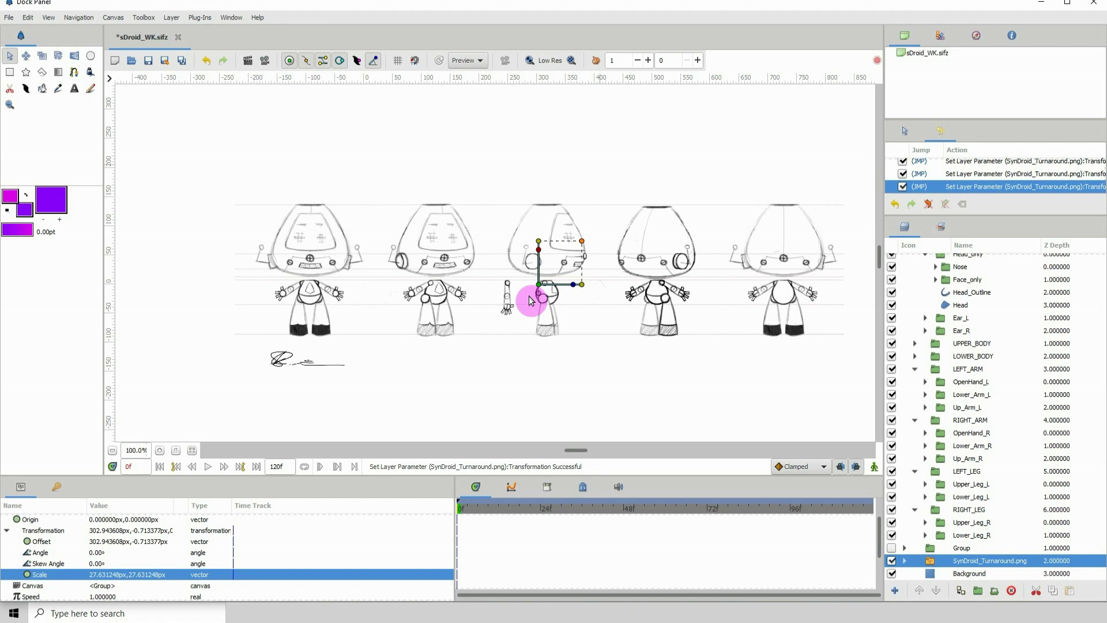
pyautogui.moveTo(637, 302); pyautogui.dragTo(612, 316)
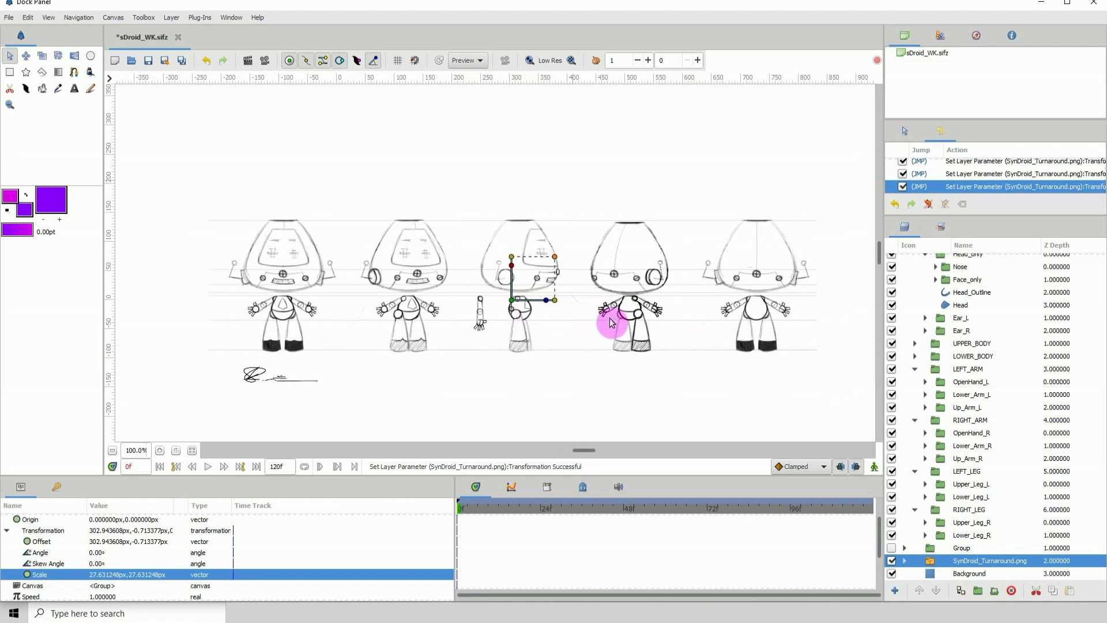
# Step: Hide the SynDroid_Turnaround.png layer and show the sDroid group again with the whole robot in view
pyautogui.click(891, 562)
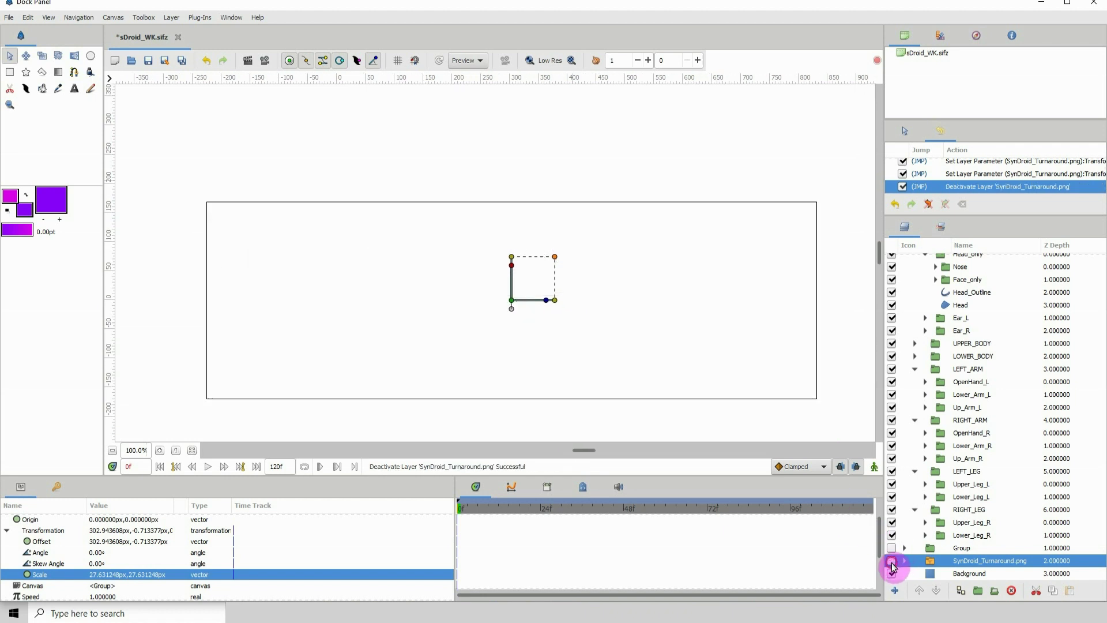
pyautogui.scroll(2, 957, 288)
pyautogui.click(951, 266)
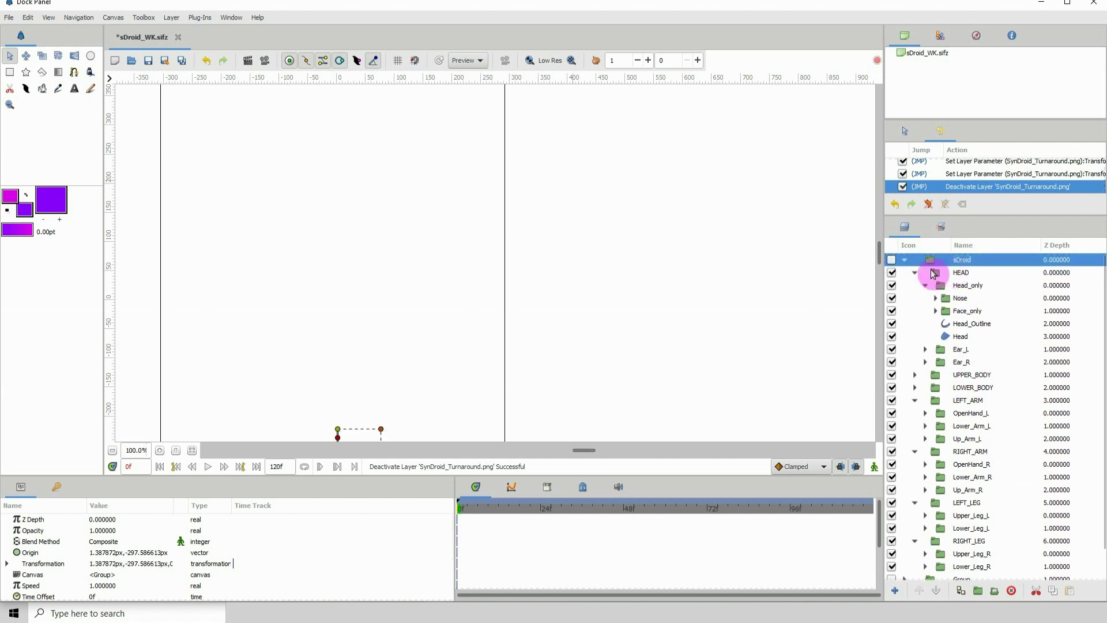
pyautogui.click(892, 260)
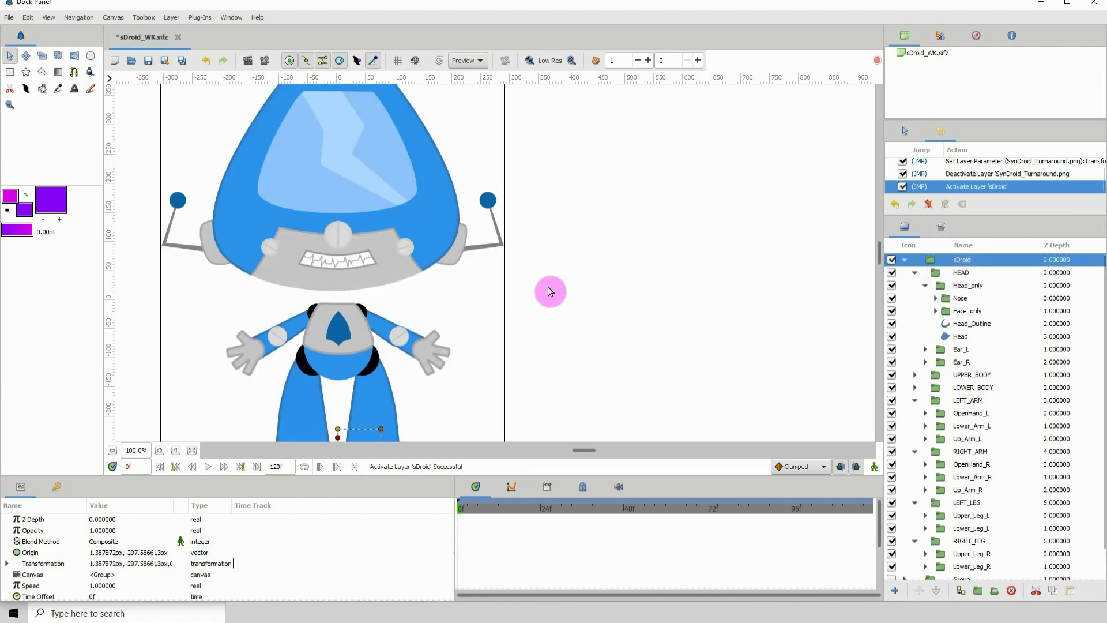
pyautogui.click(113, 450)
pyautogui.click(113, 450)
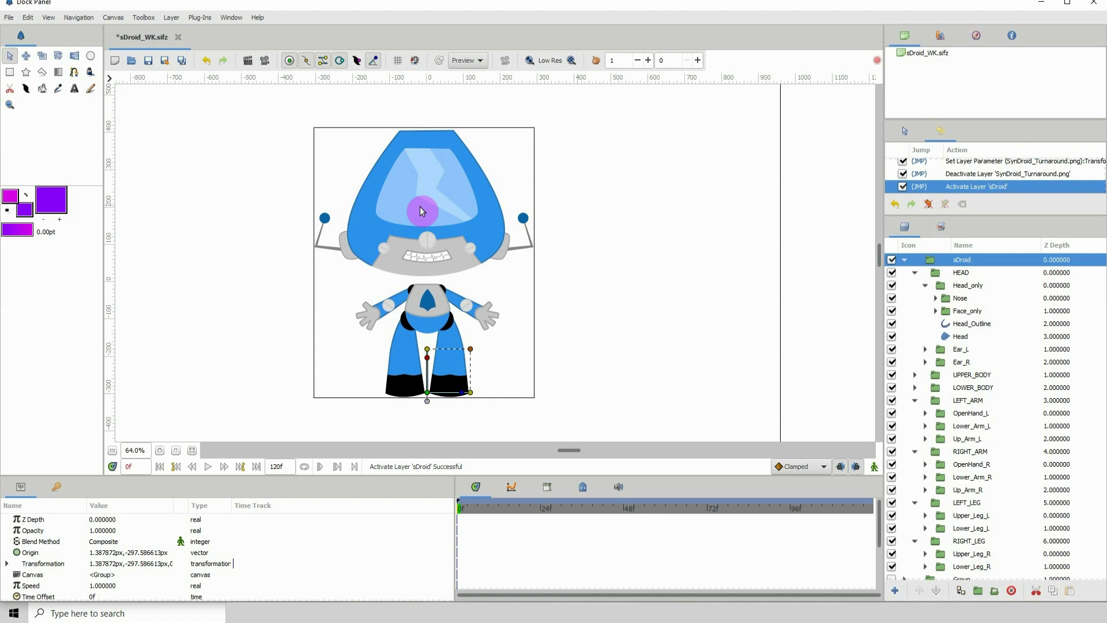
# Step: Toggle the HEAD group's visibility off and on to check which robot parts it contains
pyautogui.click(960, 286)
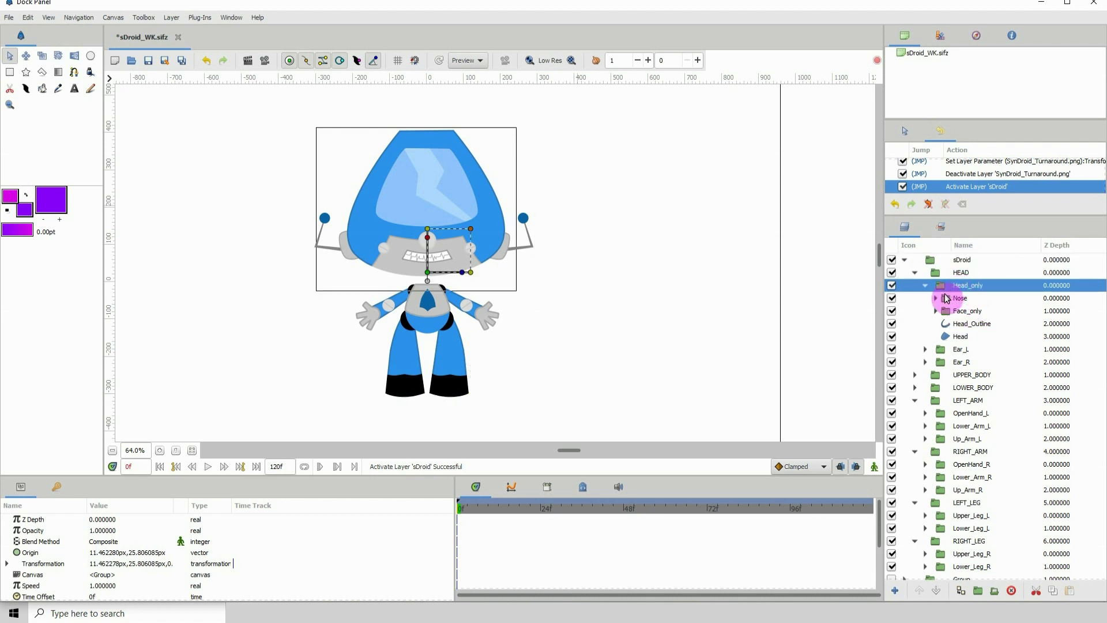
pyautogui.click(920, 277)
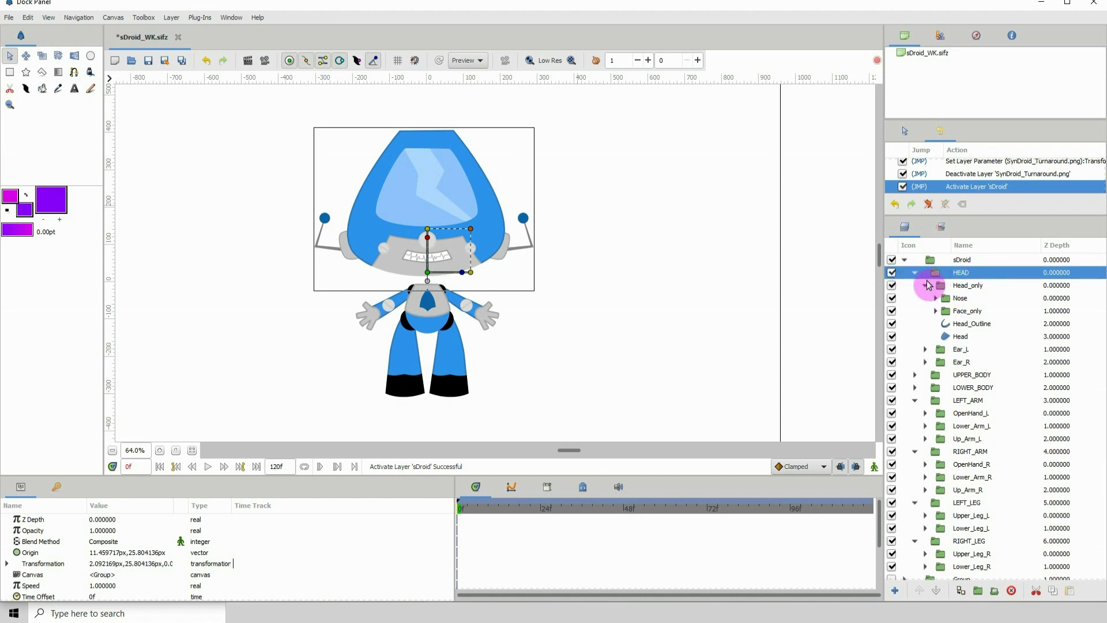
pyautogui.click(891, 273)
pyautogui.click(892, 273)
pyautogui.click(892, 273)
pyautogui.click(888, 274)
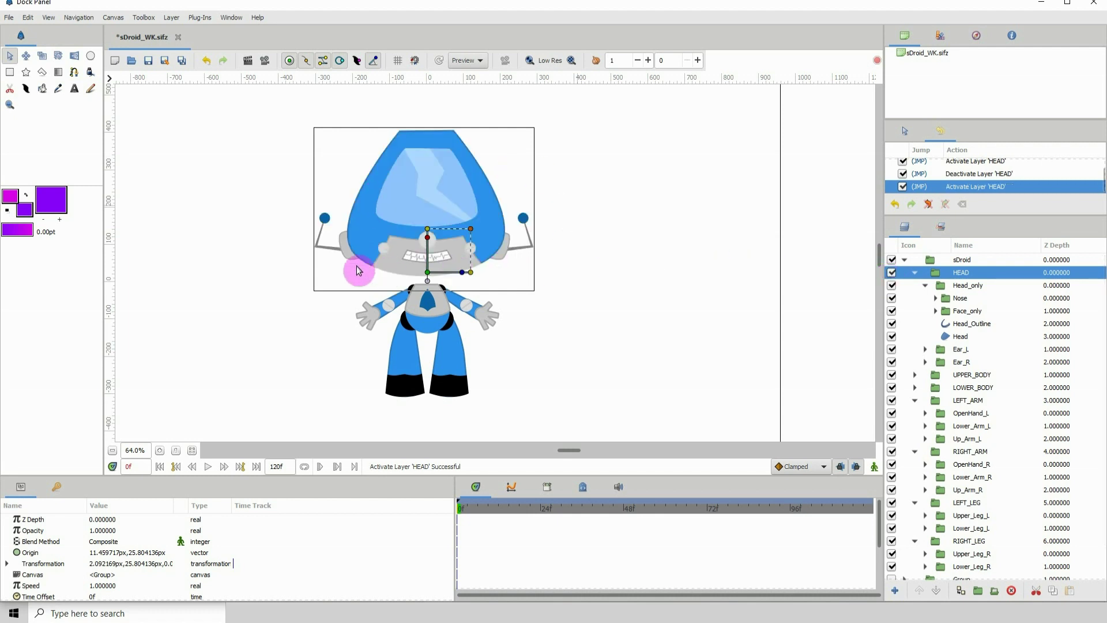
# Step: Toggle the Head_only group's visibility off and on to check which parts of the head it holds
pyautogui.click(966, 286)
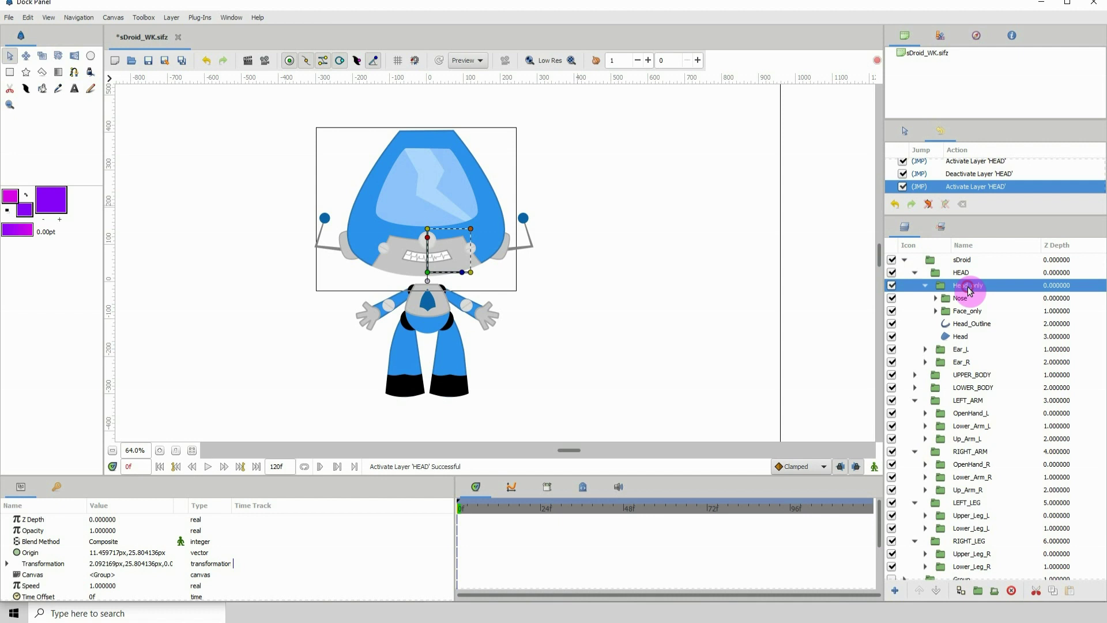
pyautogui.click(892, 285)
pyautogui.click(891, 286)
pyautogui.click(892, 286)
pyautogui.click(892, 286)
pyautogui.click(892, 285)
pyautogui.click(891, 286)
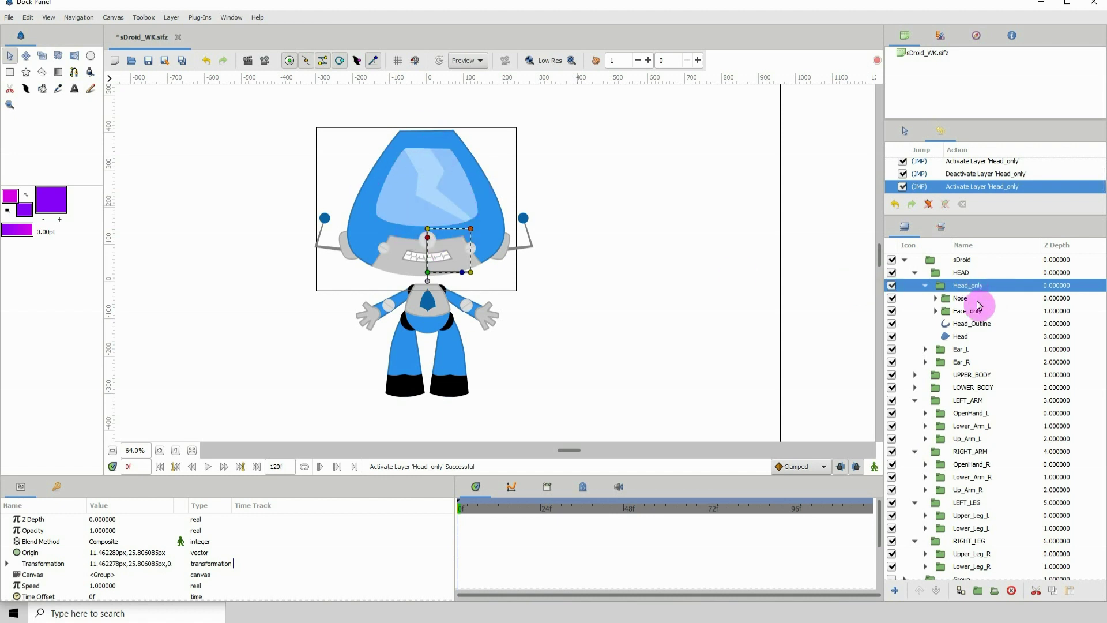
# Step: Toggle the Nose group's visibility off and on to identify it on the robot's face
pyautogui.click(957, 298)
pyautogui.click(891, 299)
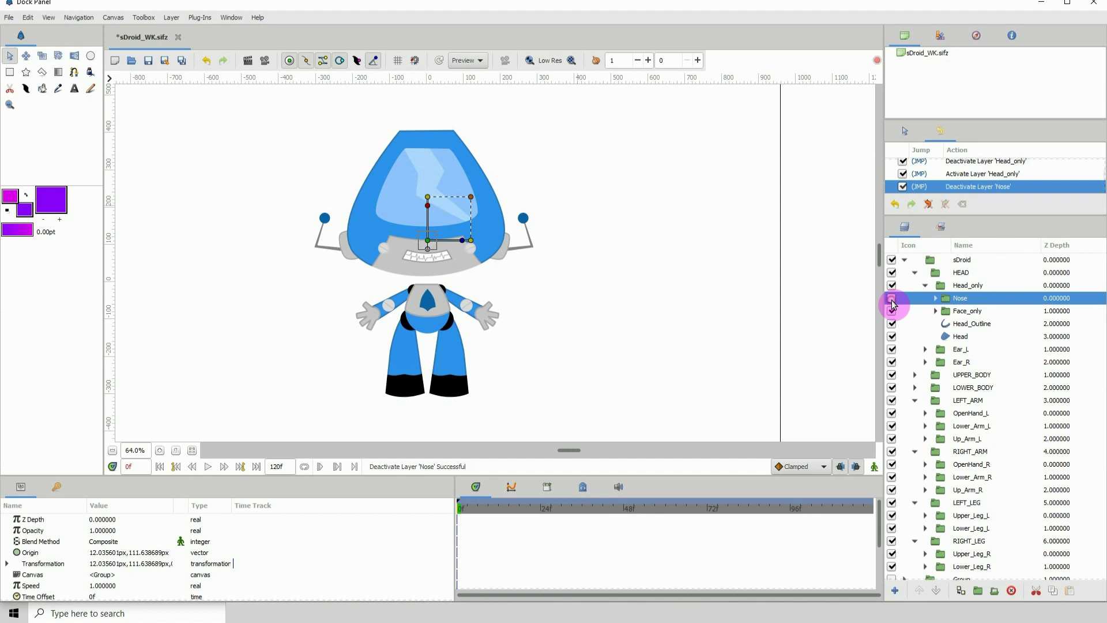
pyautogui.click(892, 299)
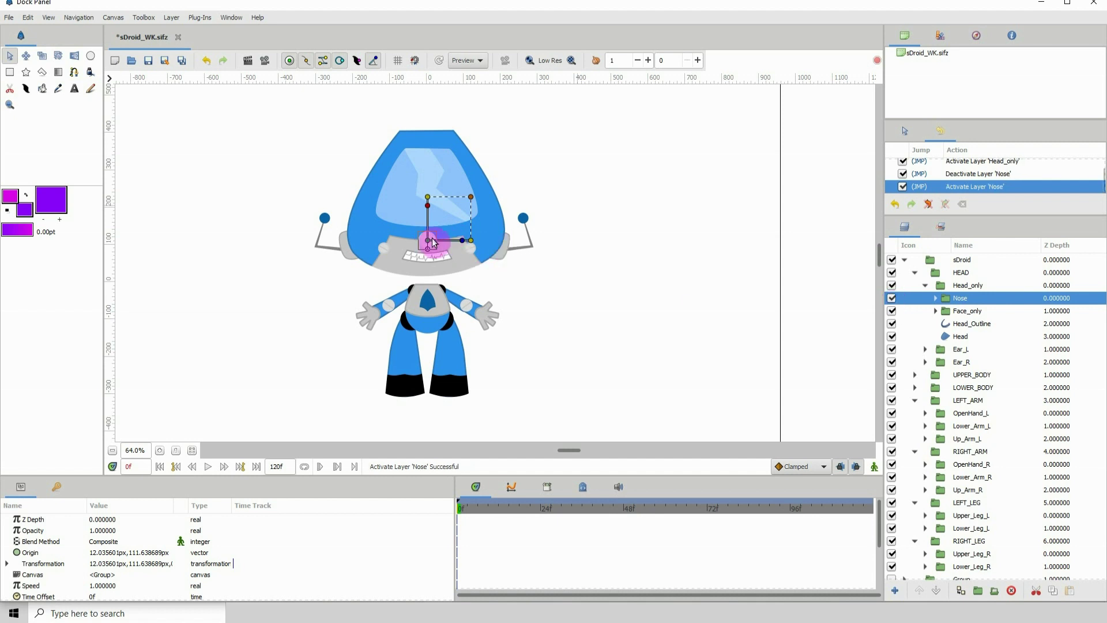
pyautogui.click(959, 309)
pyautogui.click(959, 300)
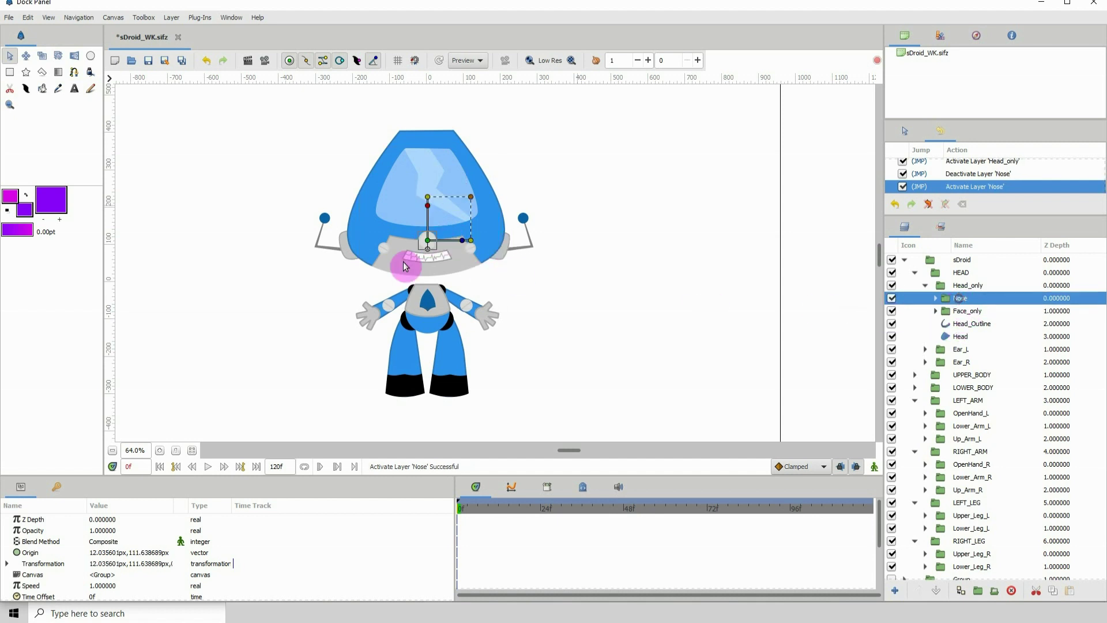
# Step: Examine the Nose group's parameters from Speed down to Z Range Depth
pyautogui.click(160, 451)
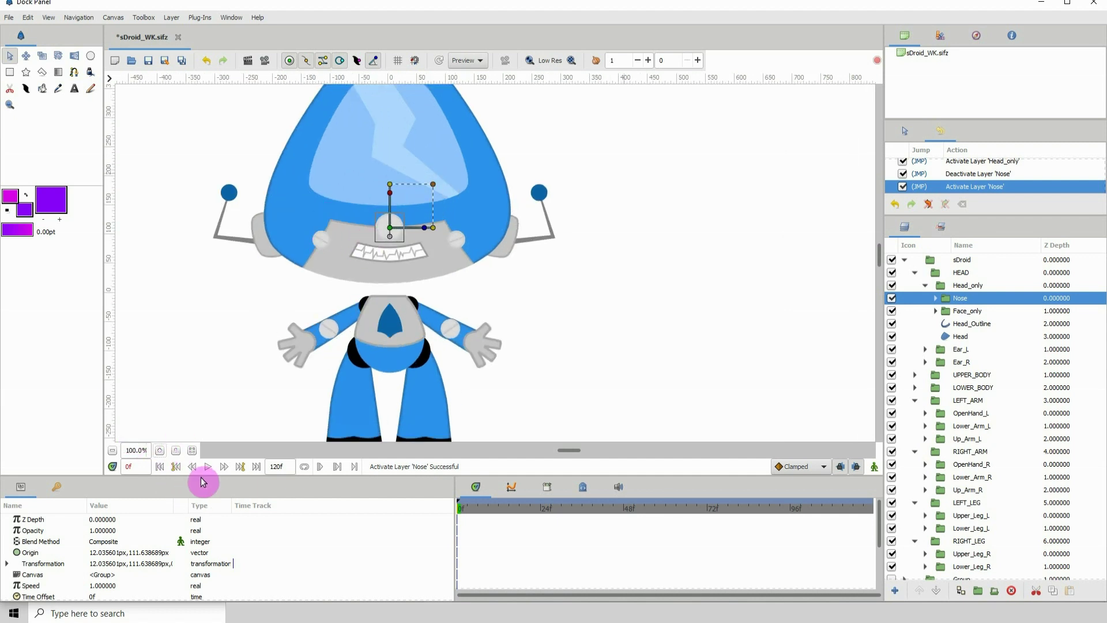
pyautogui.click(106, 587)
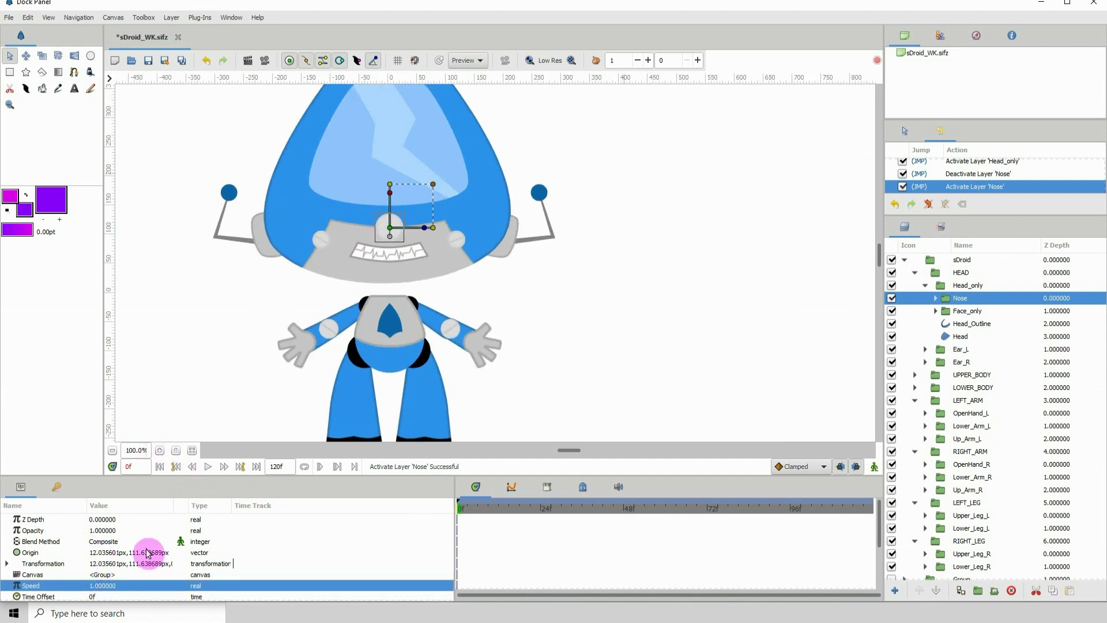
pyautogui.press('Down')
pyautogui.press('Down')
pyautogui.press('Down')
pyautogui.press('Down')
pyautogui.press('Down')
pyautogui.press('Down')
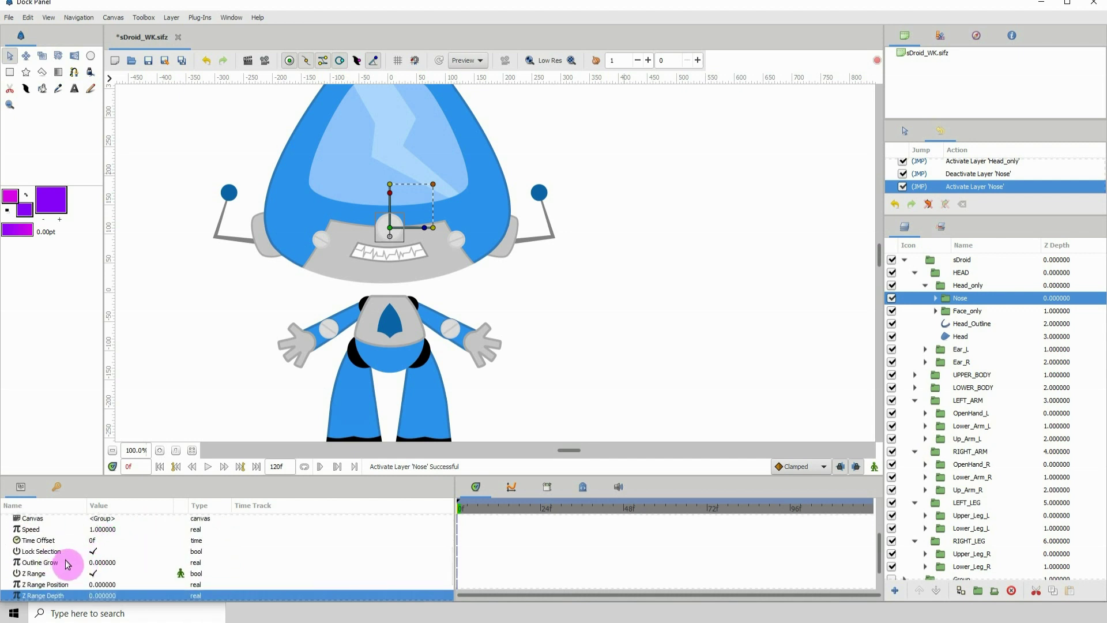
# Step: Set the Nose group's Z Range Position to 1
pyautogui.click(98, 584)
pyautogui.click(98, 585)
pyautogui.write('1')
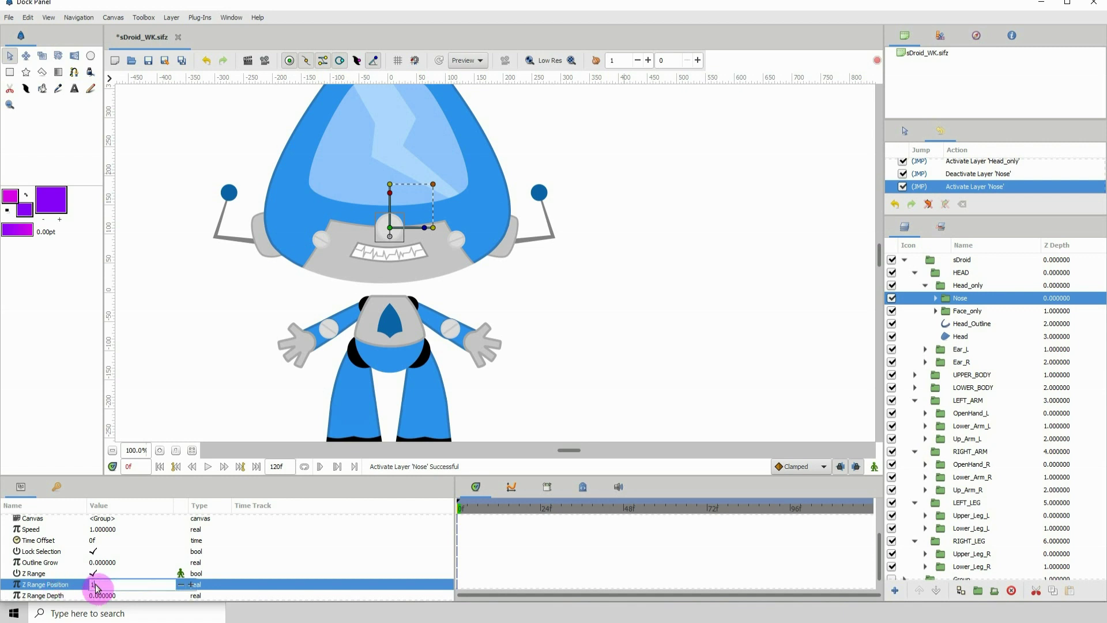
pyautogui.press('Return')
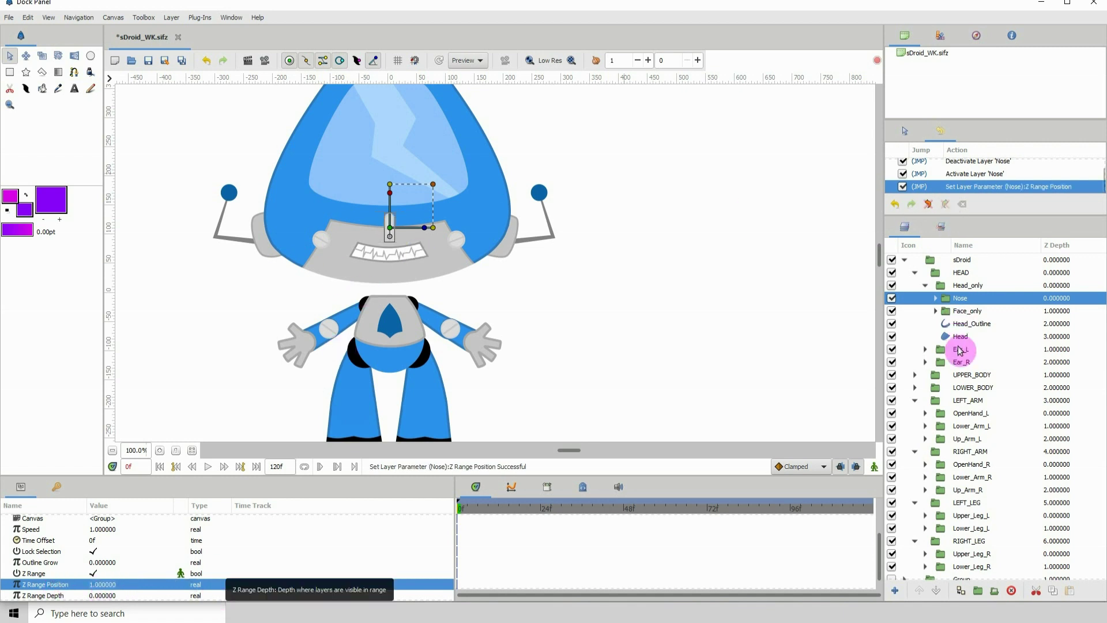
# Step: Toggle the Face_only group's visibility off and on to check which parts of the face it holds
pyautogui.click(967, 312)
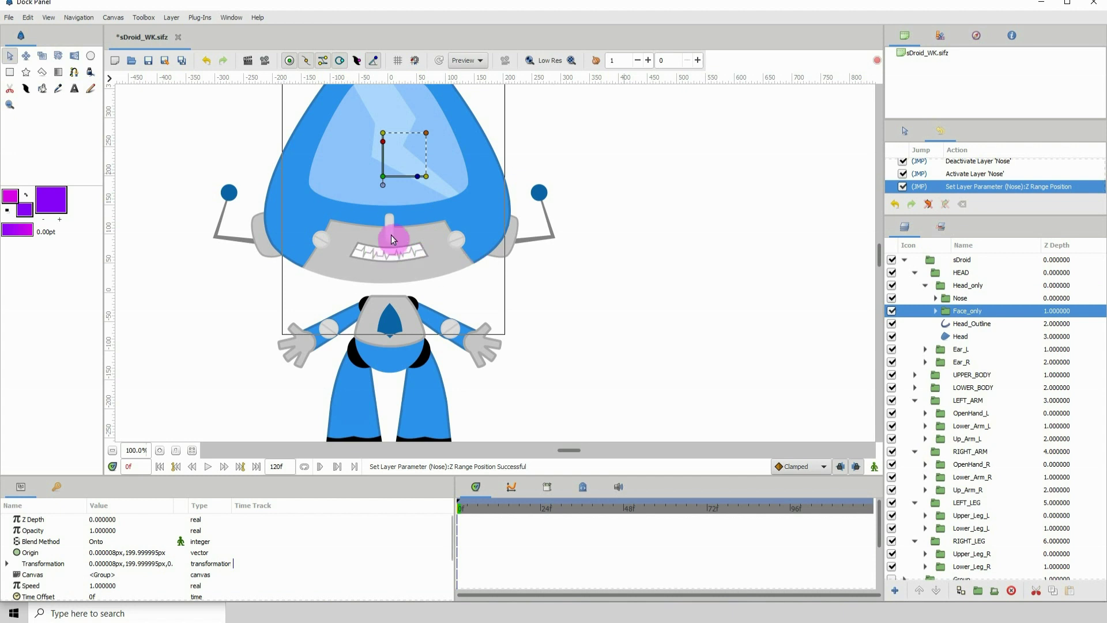
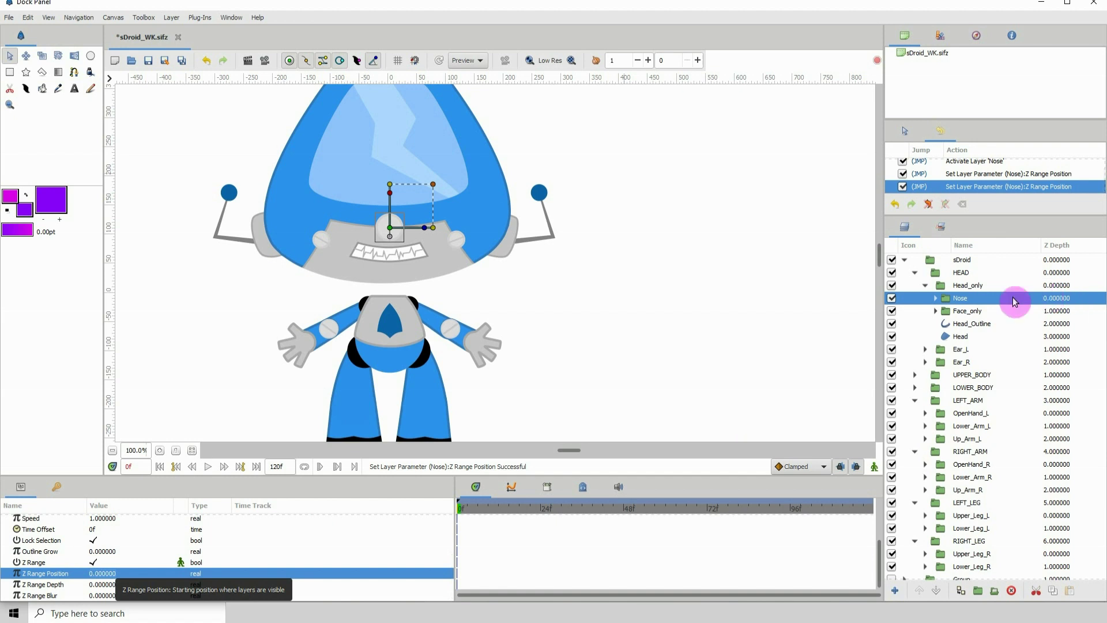
pyautogui.click(959, 314)
pyautogui.scroll(2, 738, 300)
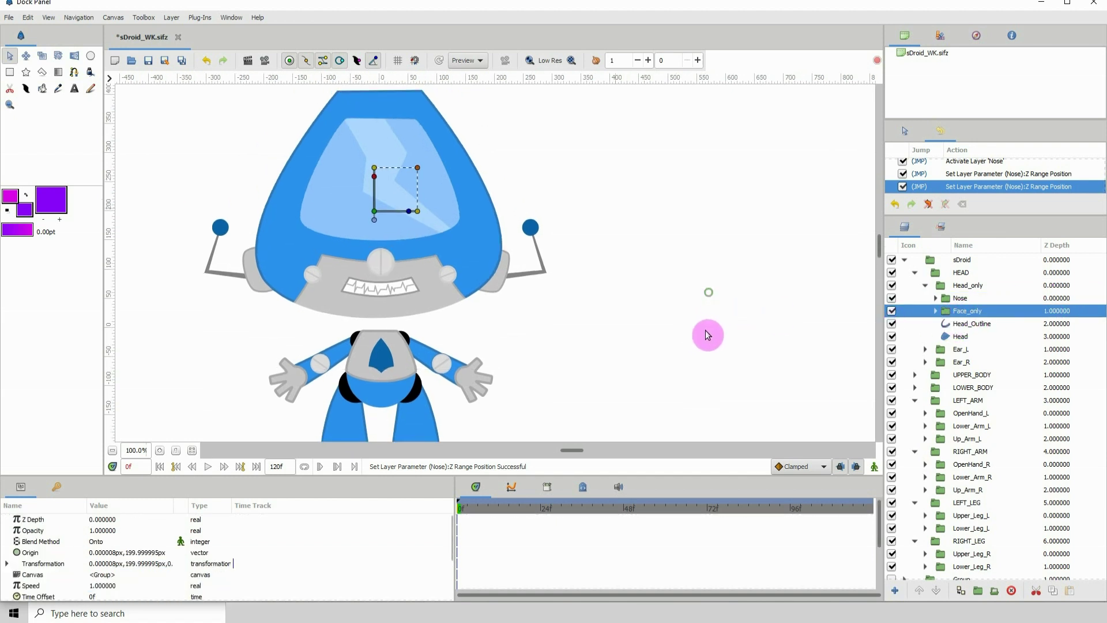
pyautogui.click(892, 311)
pyautogui.click(892, 311)
pyautogui.click(892, 311)
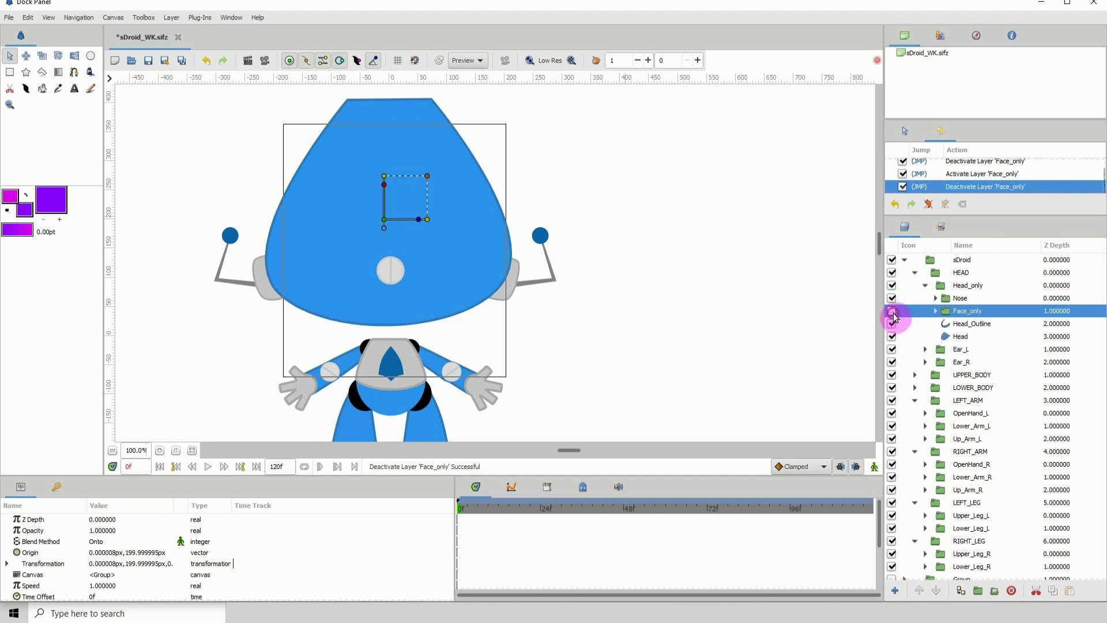
pyautogui.click(892, 312)
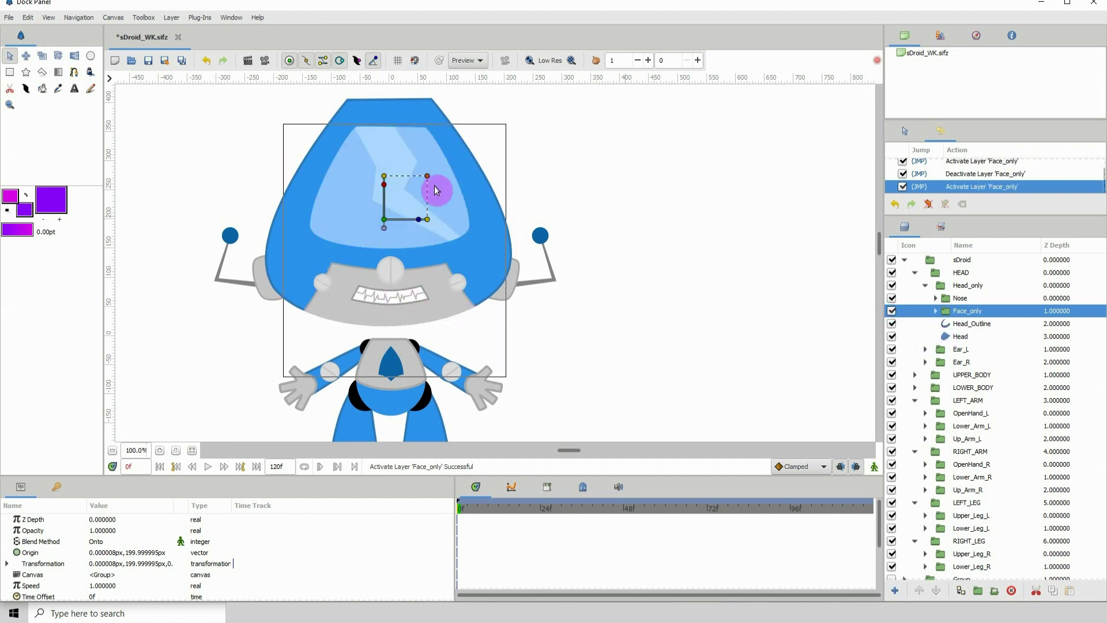
pyautogui.click(892, 311)
pyautogui.click(892, 312)
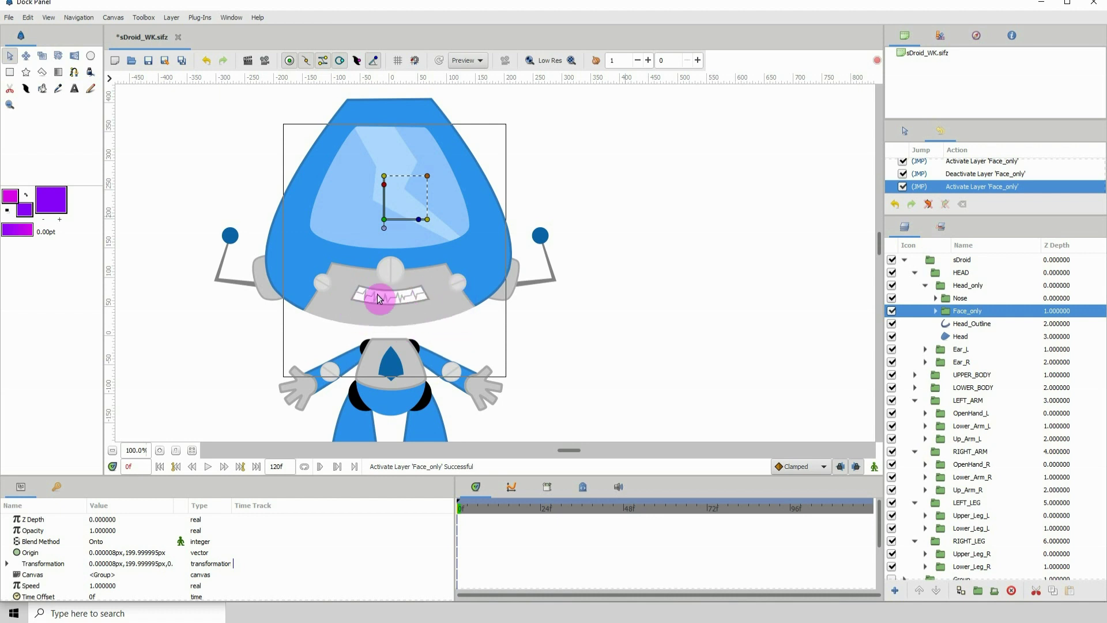
pyautogui.click(892, 311)
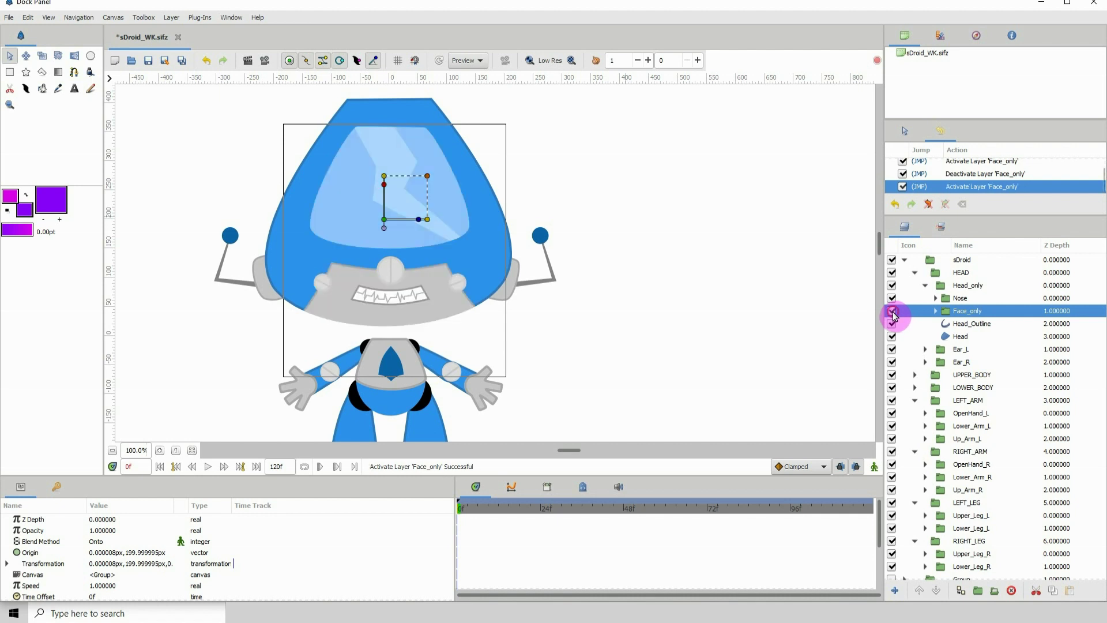
pyautogui.click(892, 311)
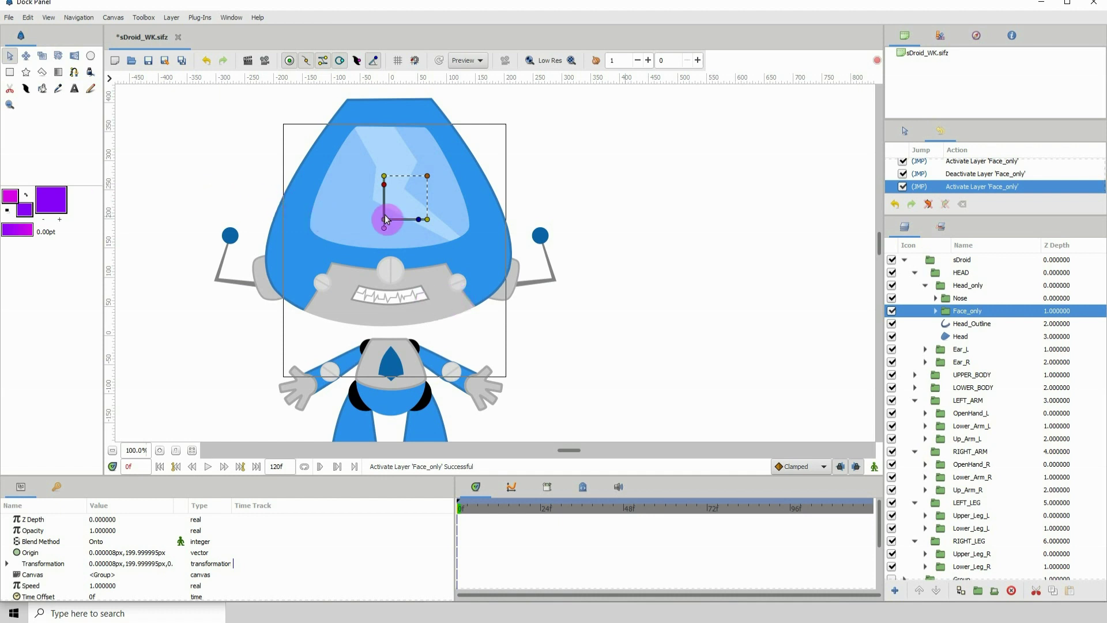
# Step: Move the Face_only group sideways across the head to an offset of about 92, 211 px
pyautogui.moveTo(385, 221); pyautogui.dragTo(423, 217)
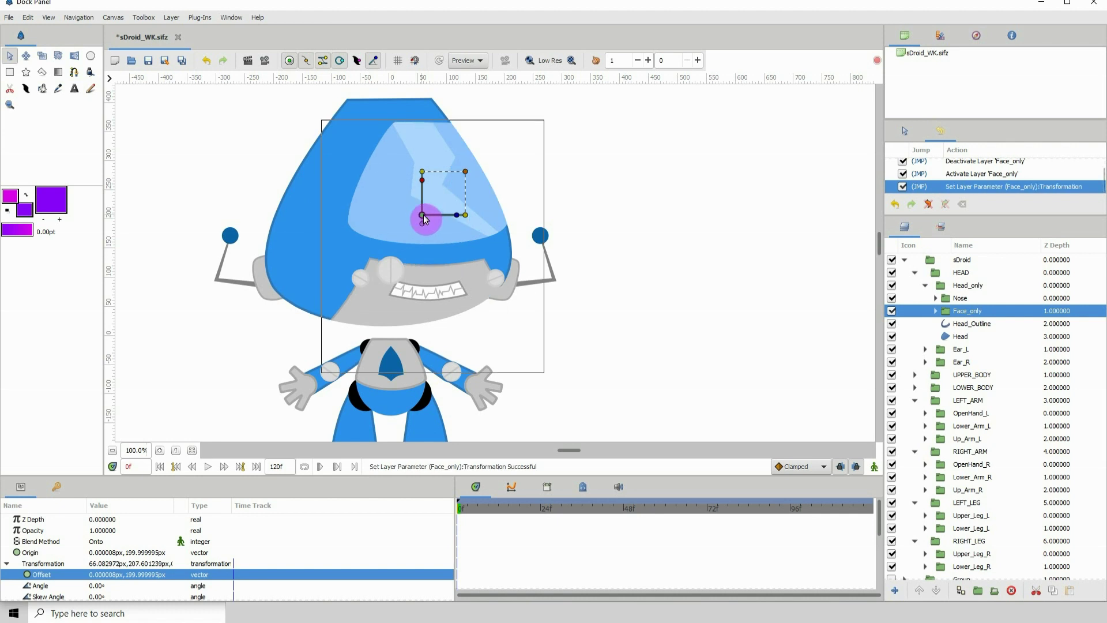
pyautogui.moveTo(424, 218); pyautogui.dragTo(439, 214)
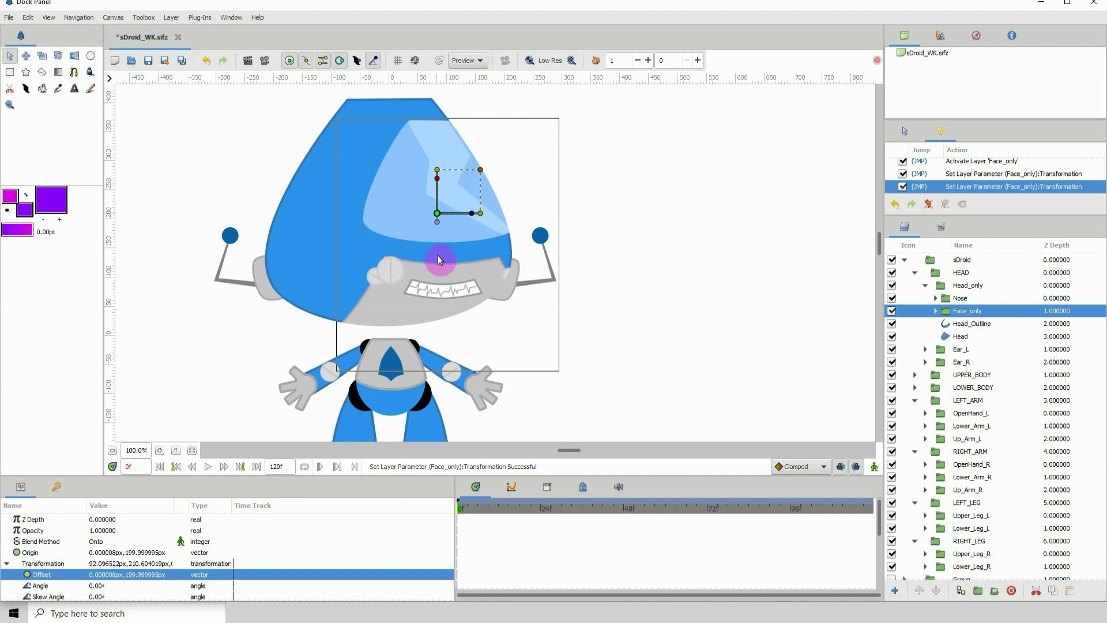
pyautogui.click(436, 223)
# Step: Undo both moves of the Face_only group, keeping the group switched on
pyautogui.click(209, 65)
pyautogui.click(210, 65)
pyautogui.click(209, 64)
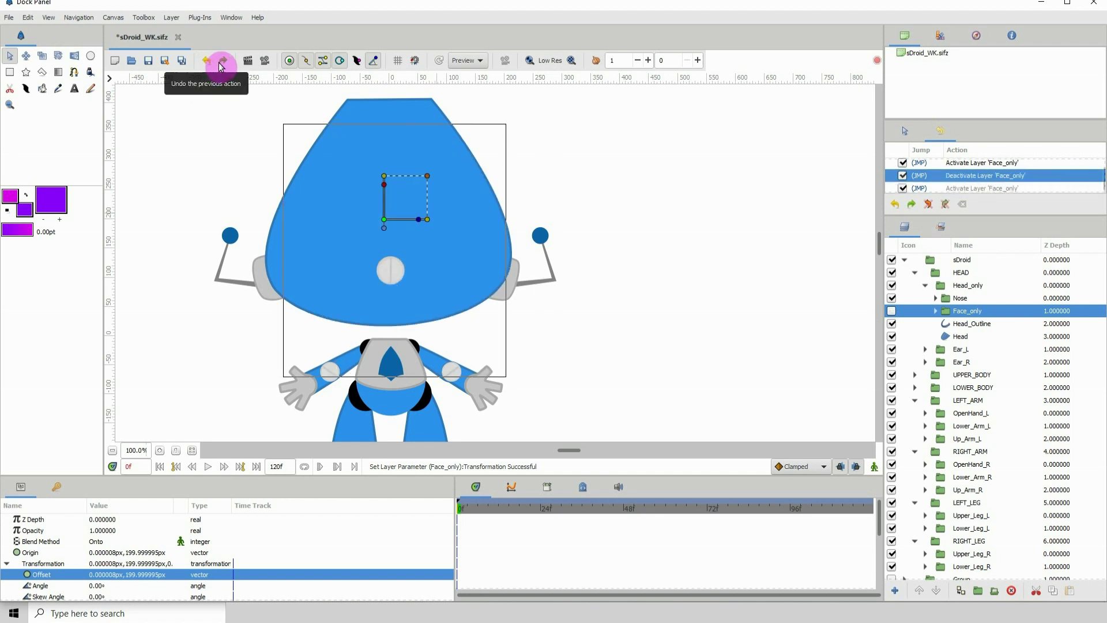
pyautogui.click(222, 60)
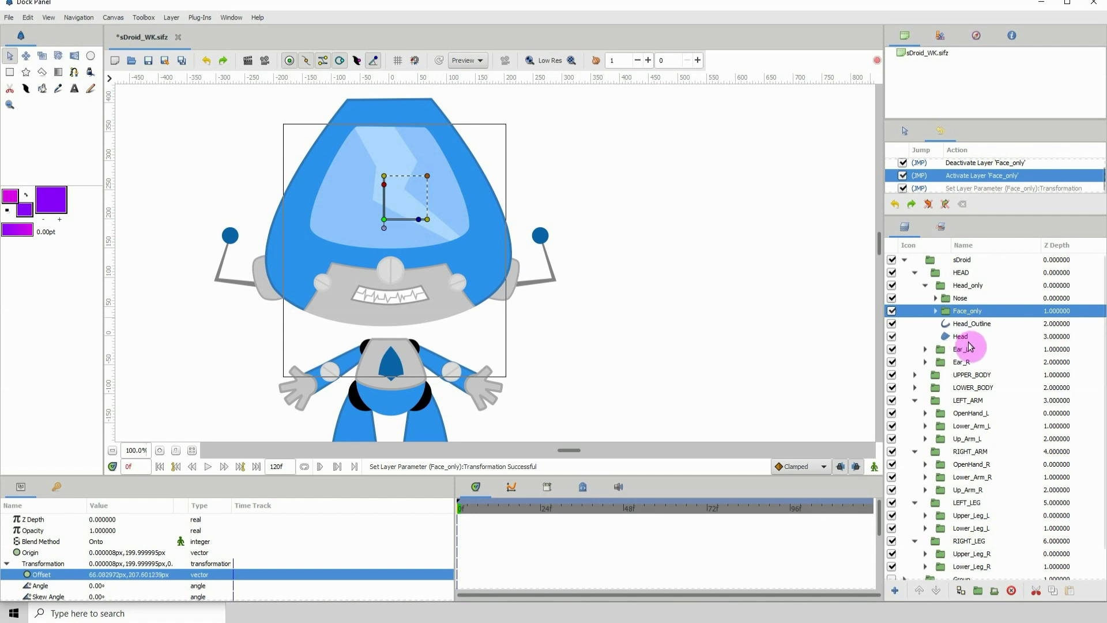
# Step: Toggle the Ear_L group's visibility off and on to identify it on the robot's head
pyautogui.click(961, 350)
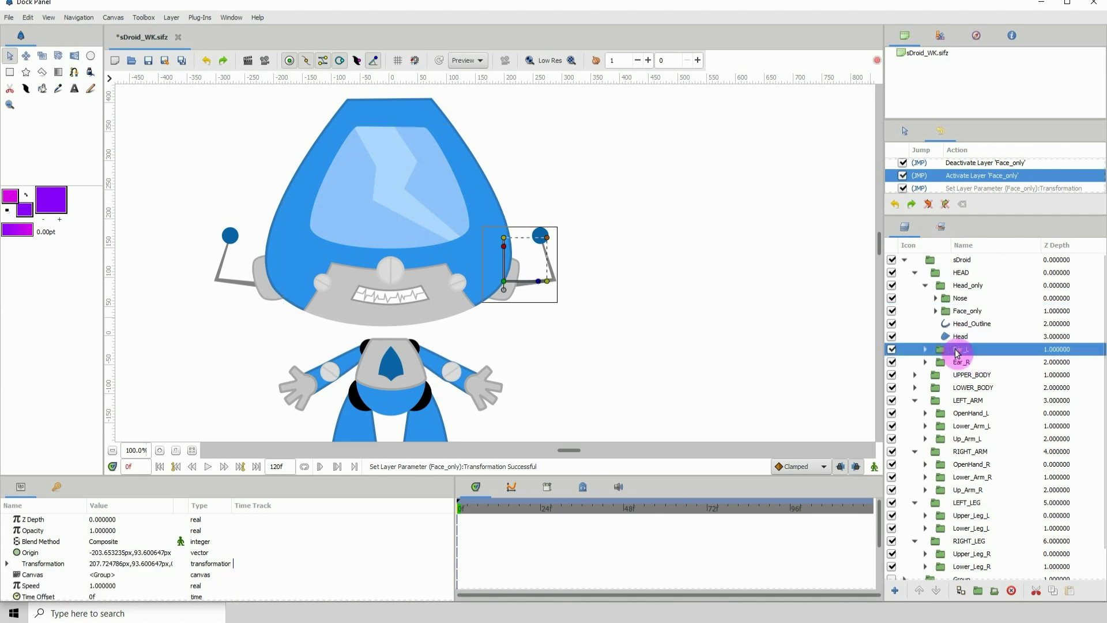
pyautogui.click(891, 349)
pyautogui.click(891, 348)
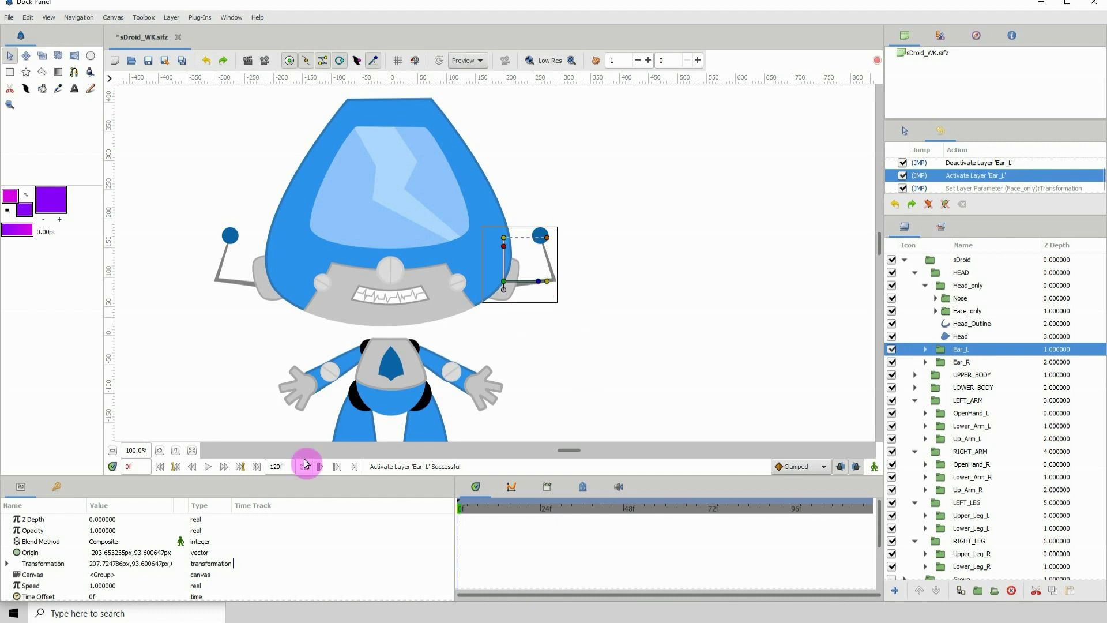
# Step: Set the Ear_L group's Z Range Position to 1
pyautogui.click(90, 584)
pyautogui.press('Down')
pyautogui.press('Down')
pyautogui.press('Down')
pyautogui.press('Down')
pyautogui.press('Down')
pyautogui.press('Down')
pyautogui.press('Down')
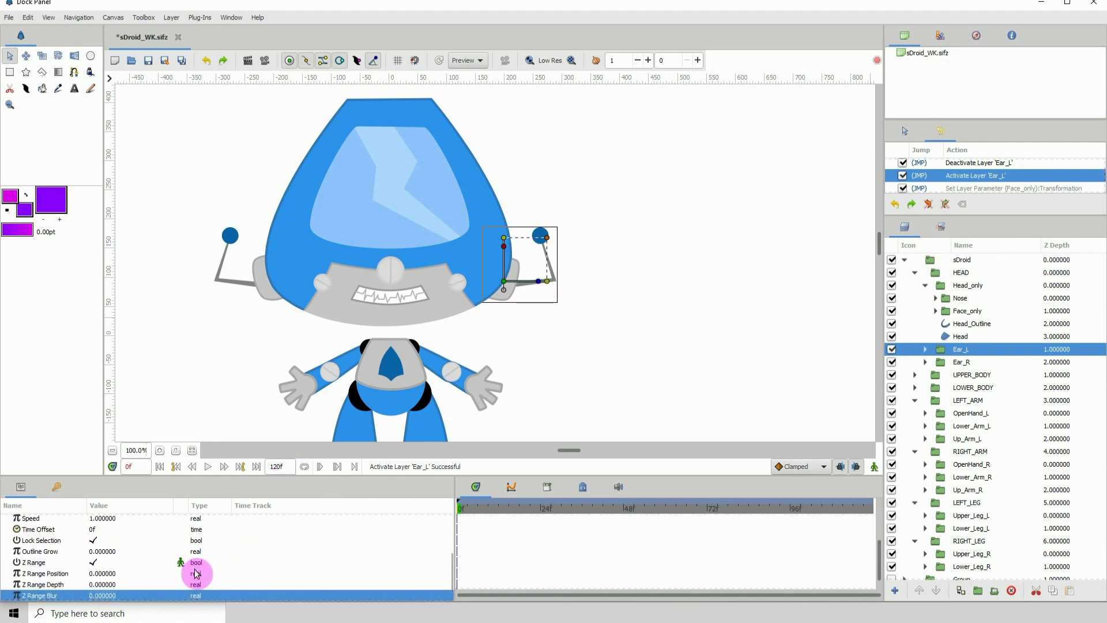
pyautogui.click(99, 575)
pyautogui.click(114, 572)
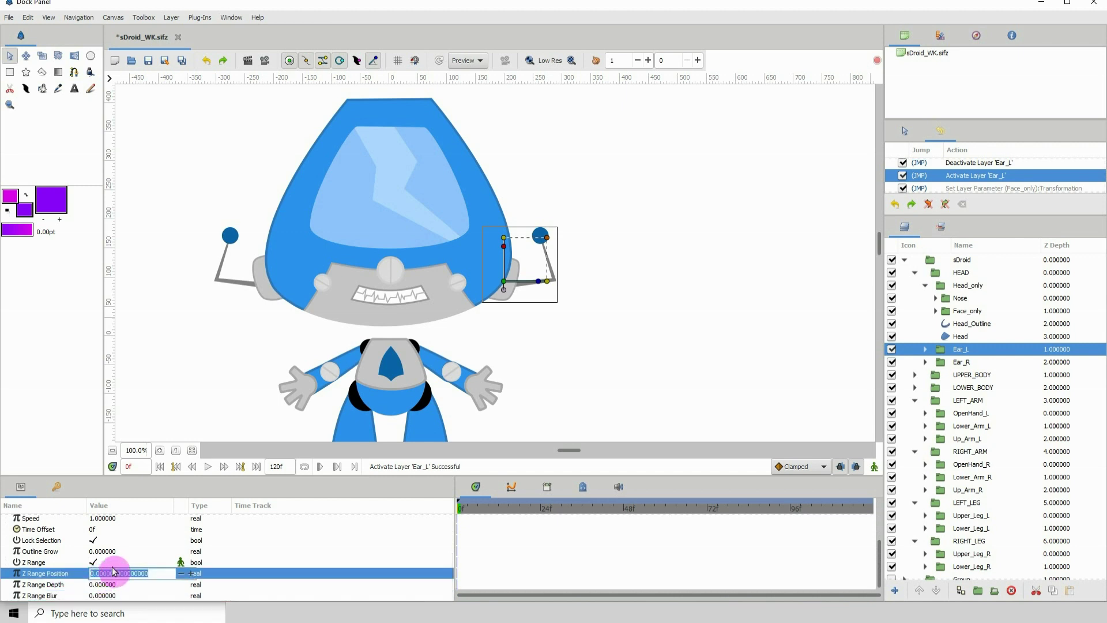
pyautogui.write('1')
pyautogui.press('Return')
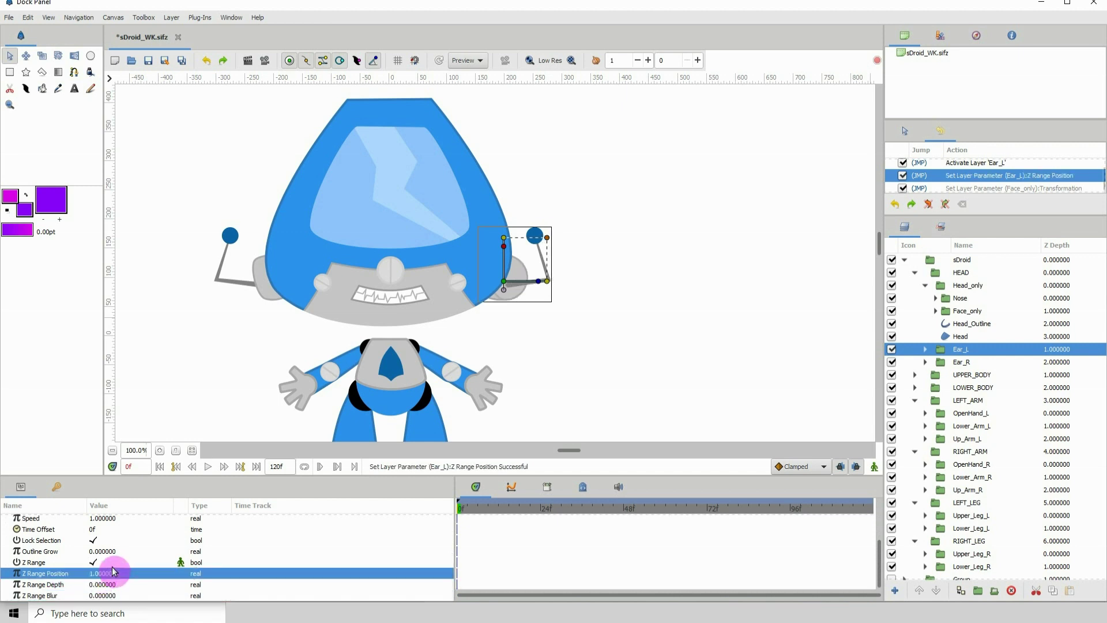
# Step: Try a Z Range Position of 2 for the Ear_L group, and return it to 0
pyautogui.click(99, 573)
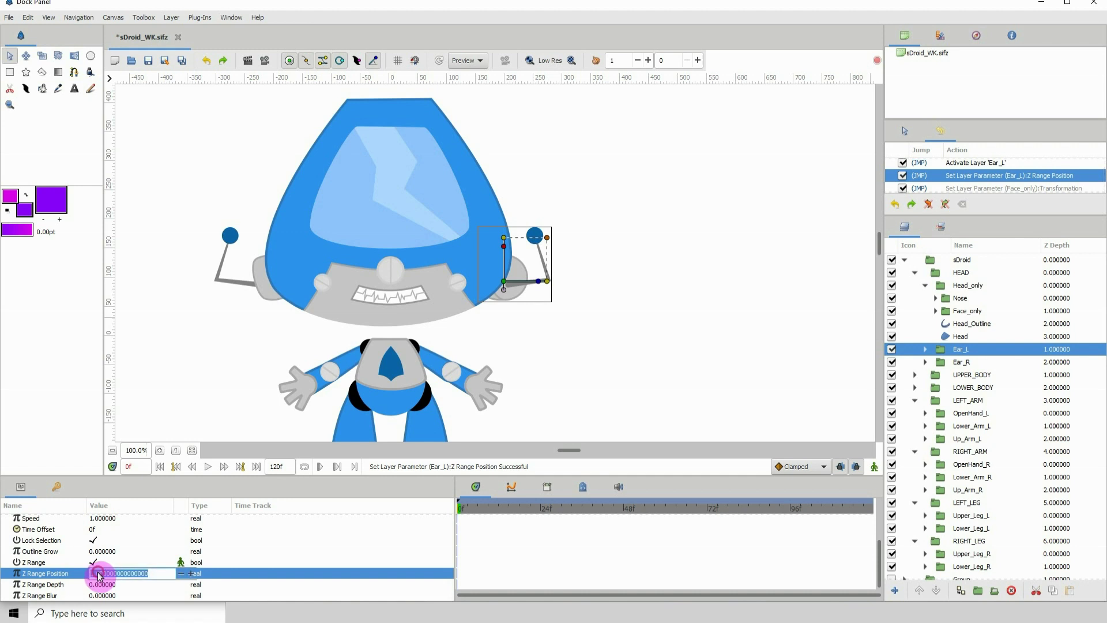
pyautogui.write('2')
pyautogui.press('Return')
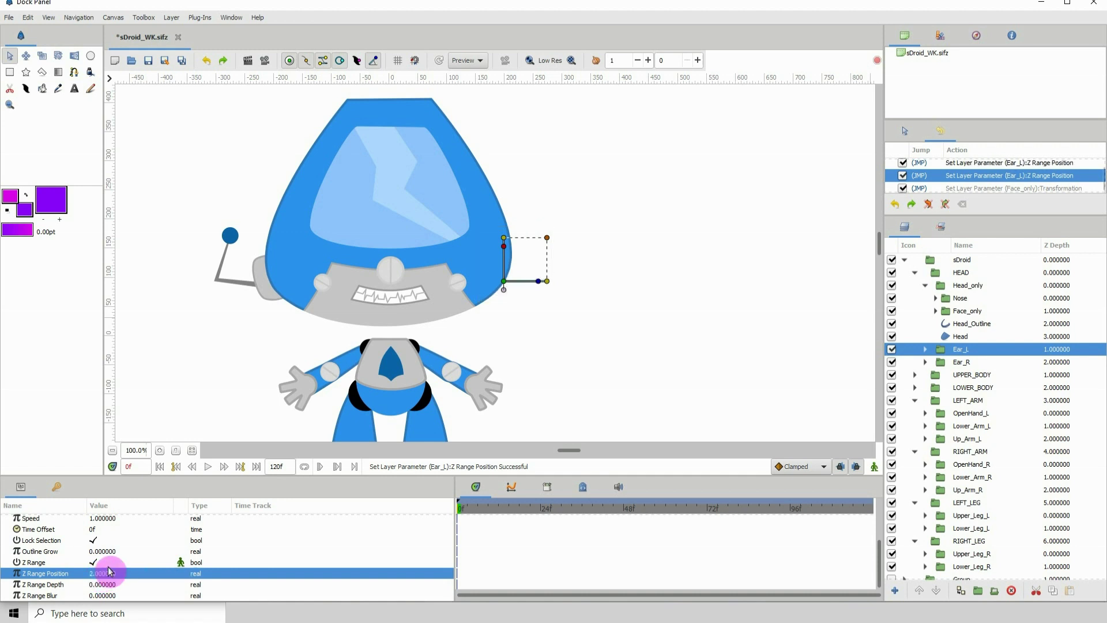
pyautogui.click(109, 567)
pyautogui.click(110, 574)
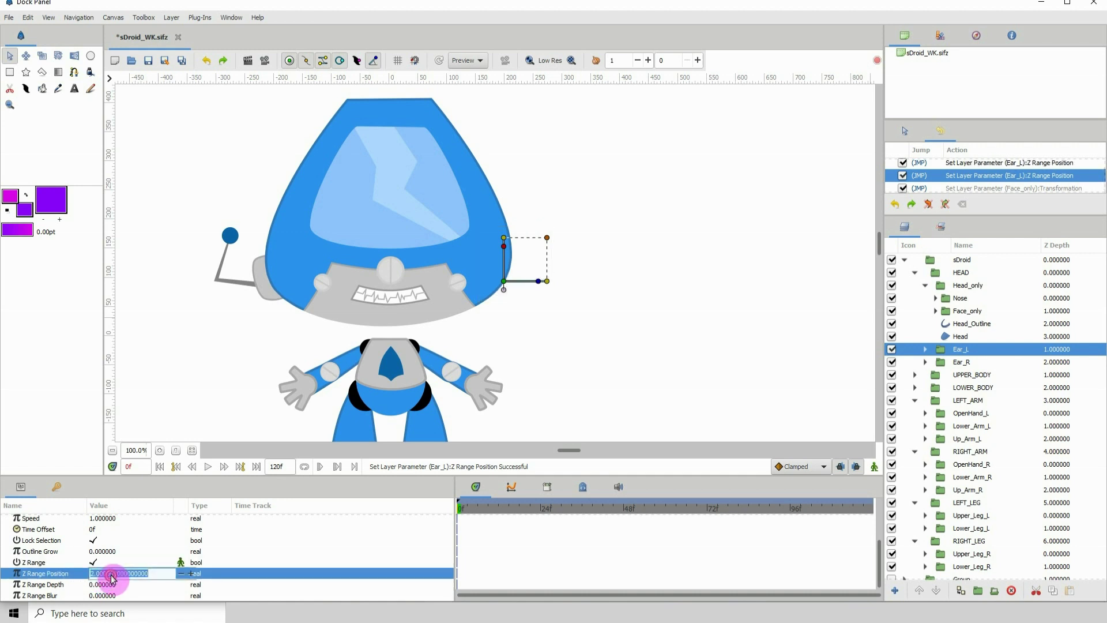
pyautogui.write('0')
pyautogui.press('Return')
# Step: Switch the Ear_L group's Z Range Position to 1 and back to 0 to compare the two ear drawings
pyautogui.click(111, 574)
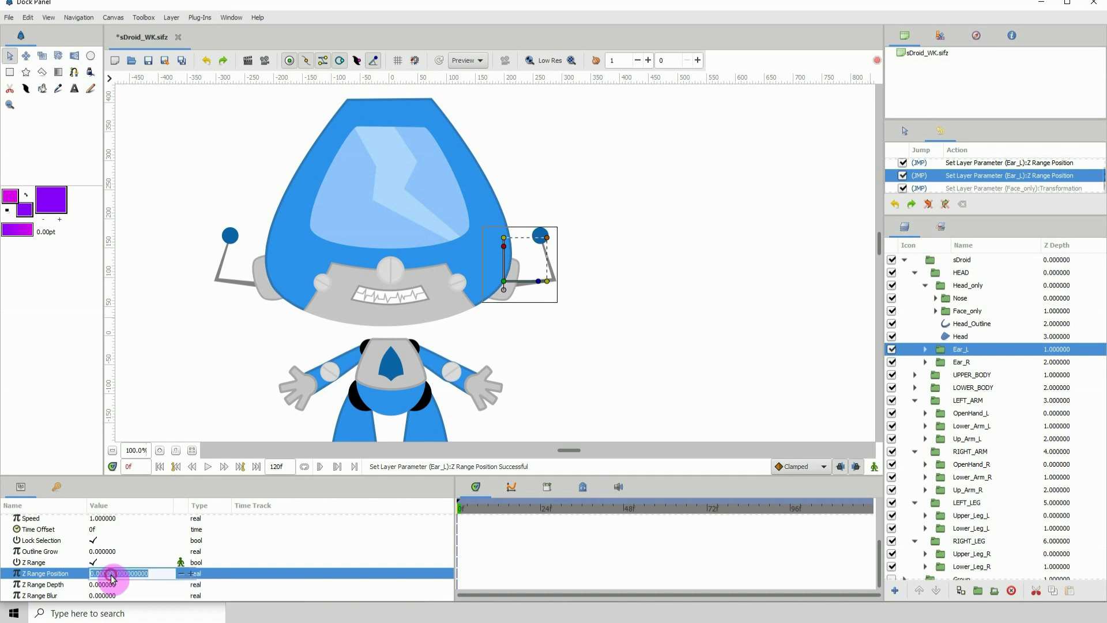
pyautogui.write('1')
pyautogui.press('Return')
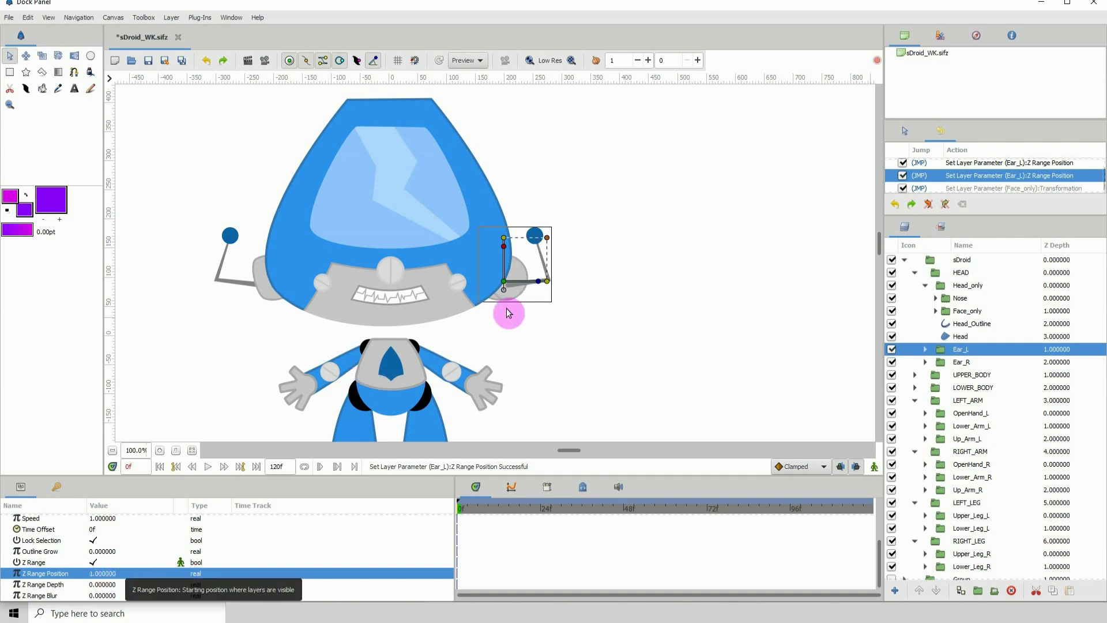
pyautogui.click(110, 573)
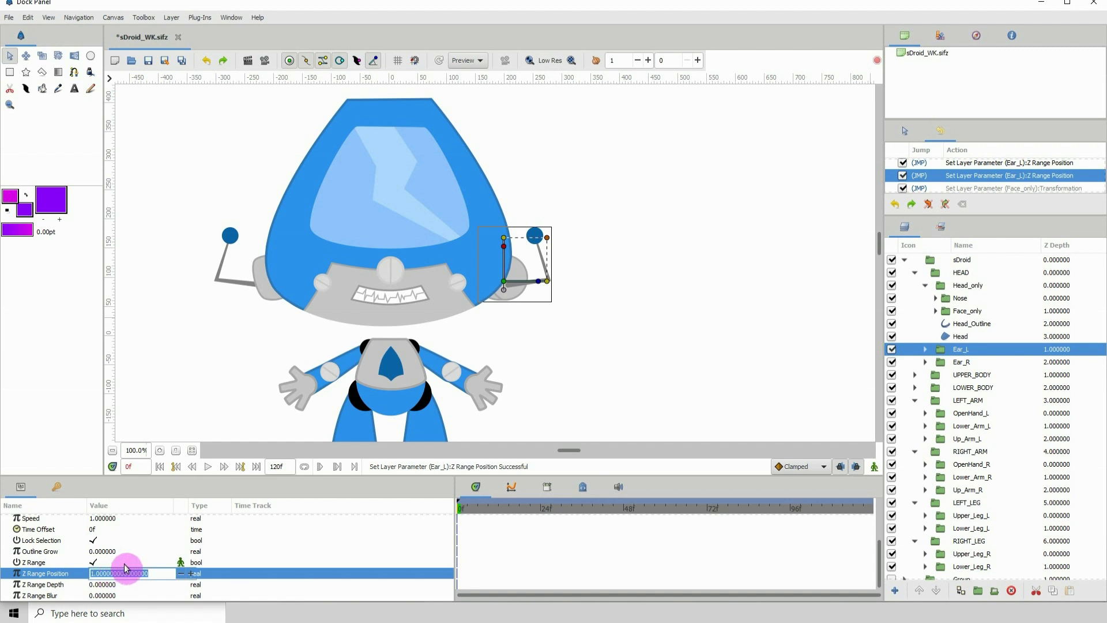
pyautogui.write('0')
pyautogui.press('Return')
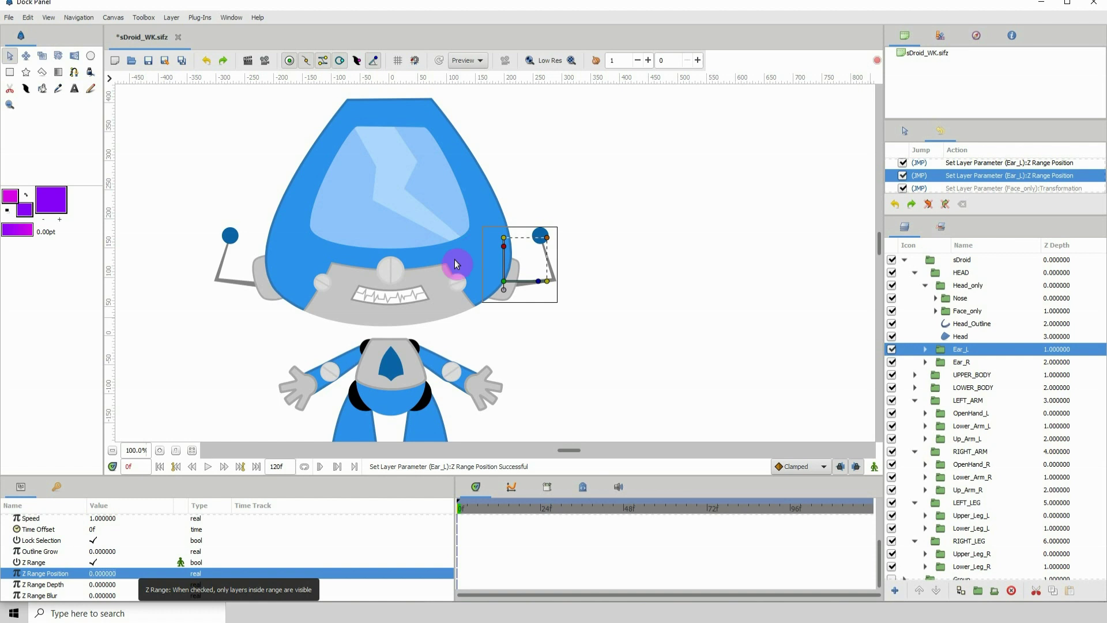
# Step: Locate the Ear_R group, and toggle the UPPER_BODY group's visibility off and on to identify its parts
pyautogui.click(961, 362)
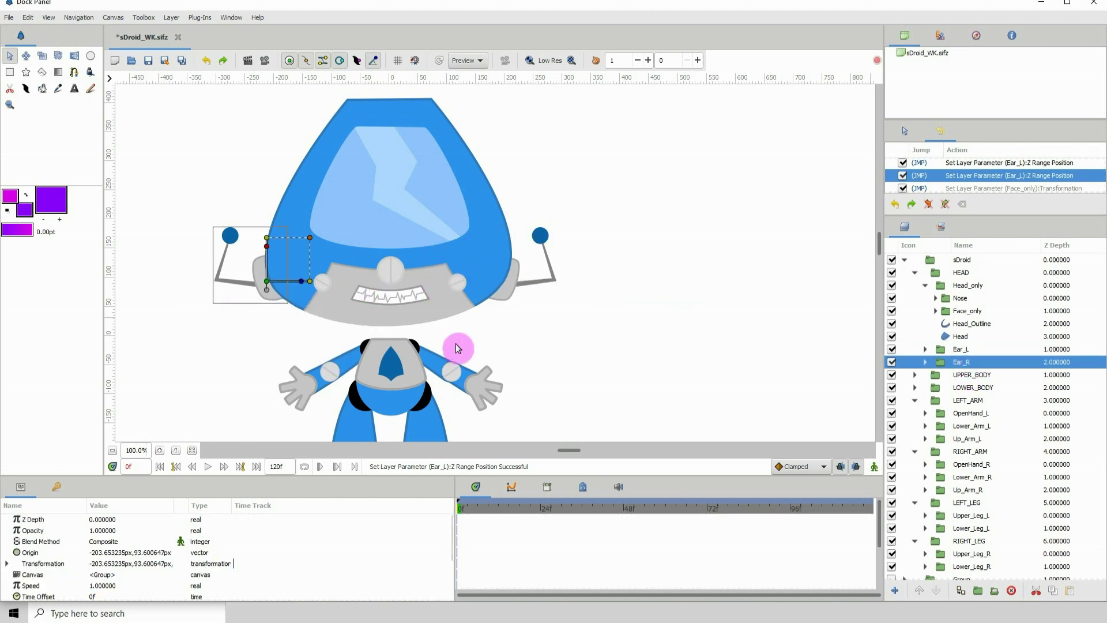
pyautogui.click(960, 376)
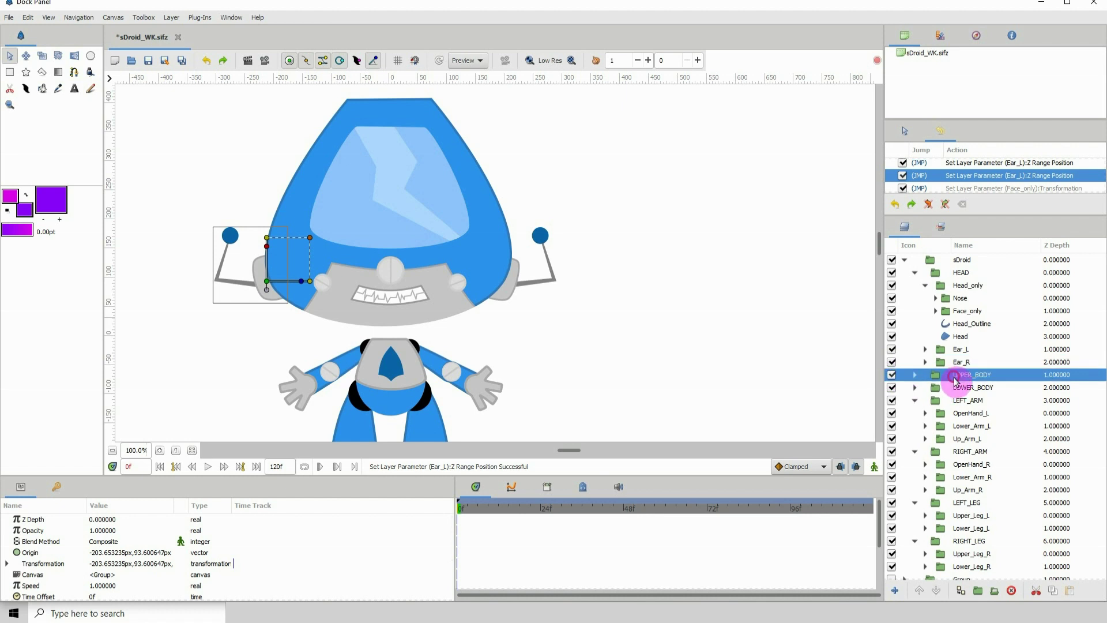
pyautogui.moveTo(508, 373); pyautogui.dragTo(518, 334)
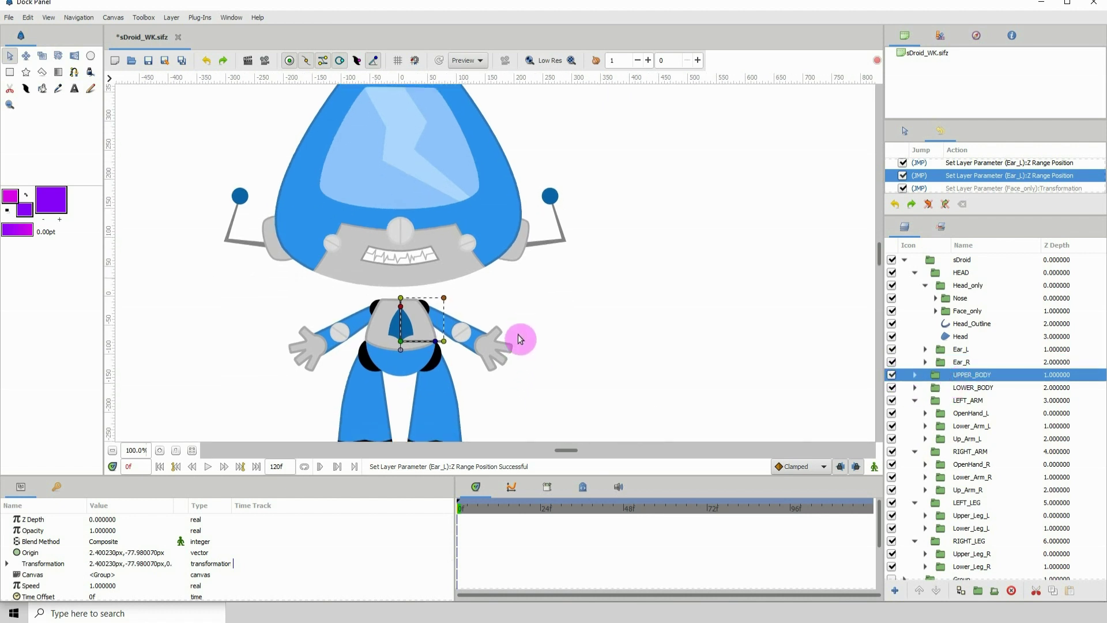
pyautogui.click(892, 376)
pyautogui.click(892, 375)
pyautogui.click(892, 375)
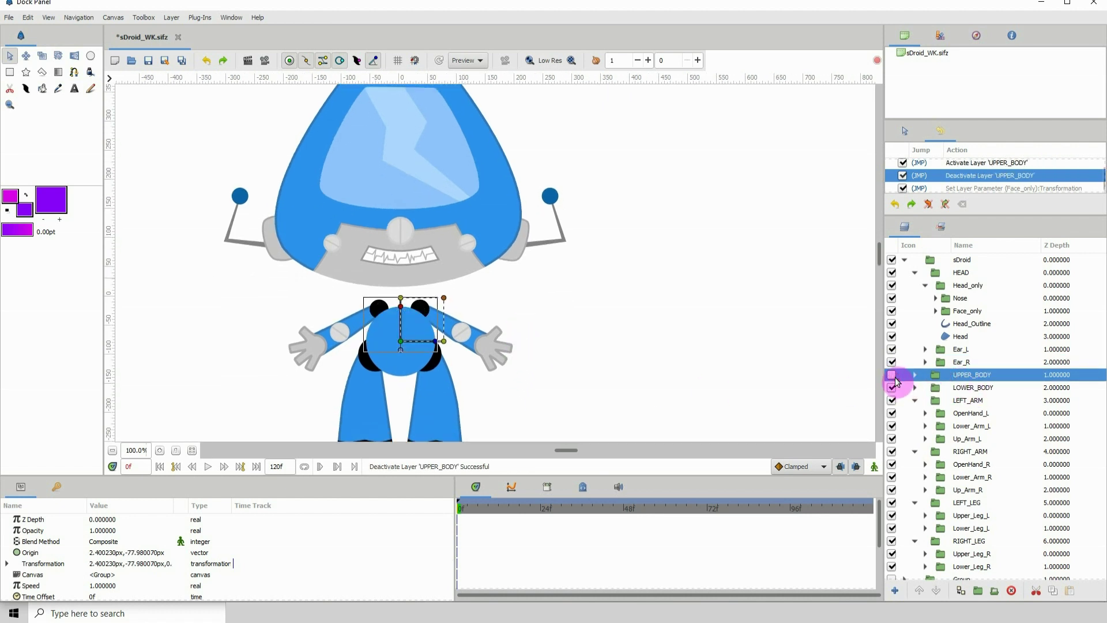
pyautogui.click(892, 376)
# Step: Toggle the LOWER_BODY group's visibility off and on to identify it on the robot
pyautogui.click(960, 388)
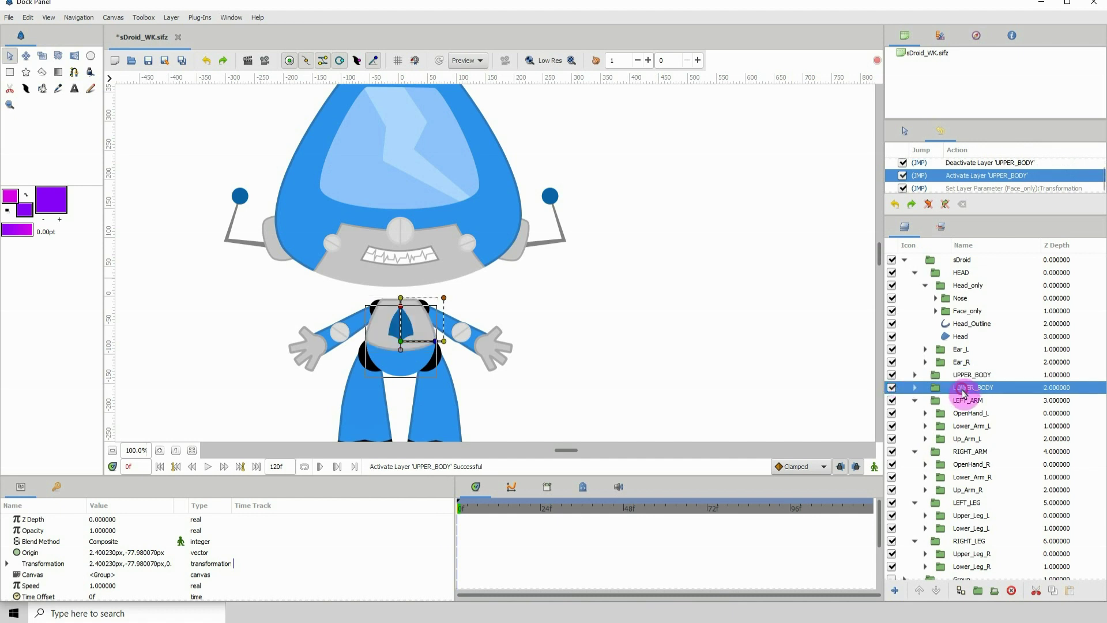
pyautogui.click(891, 388)
pyautogui.click(891, 388)
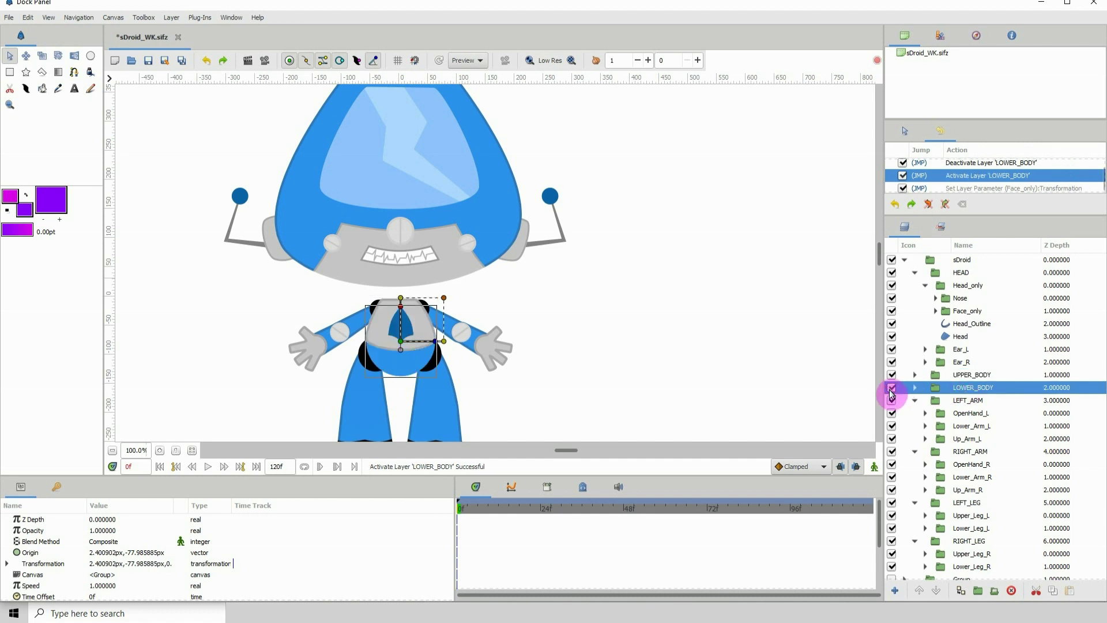
# Step: Select the LEFT_ARM group to see which part of the robot it covers
pyautogui.scroll(-3, 620, 332)
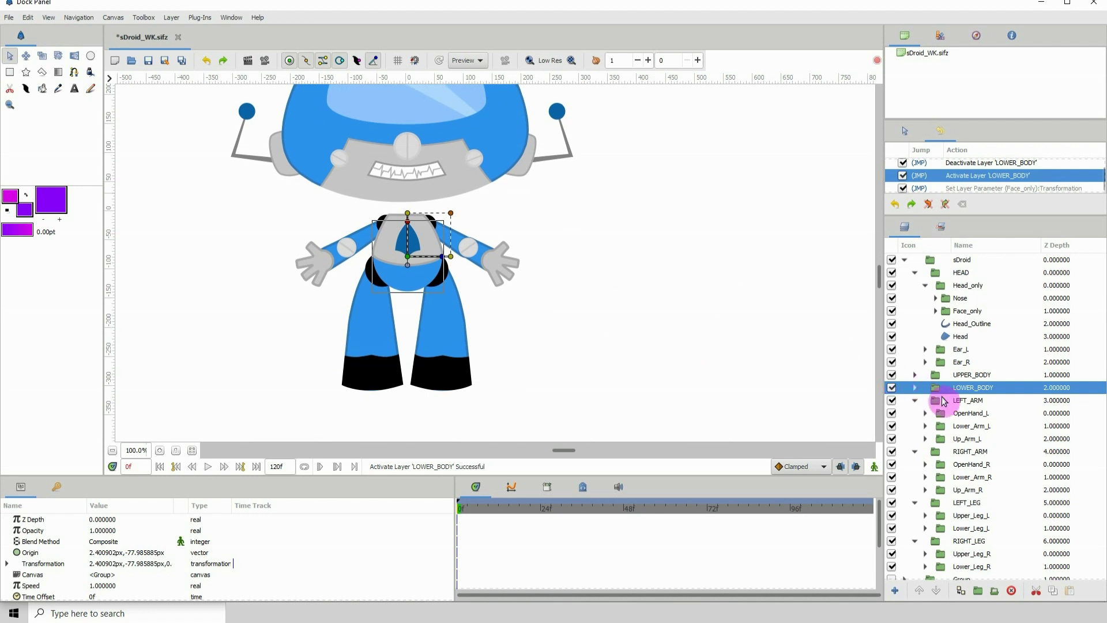
pyautogui.click(964, 402)
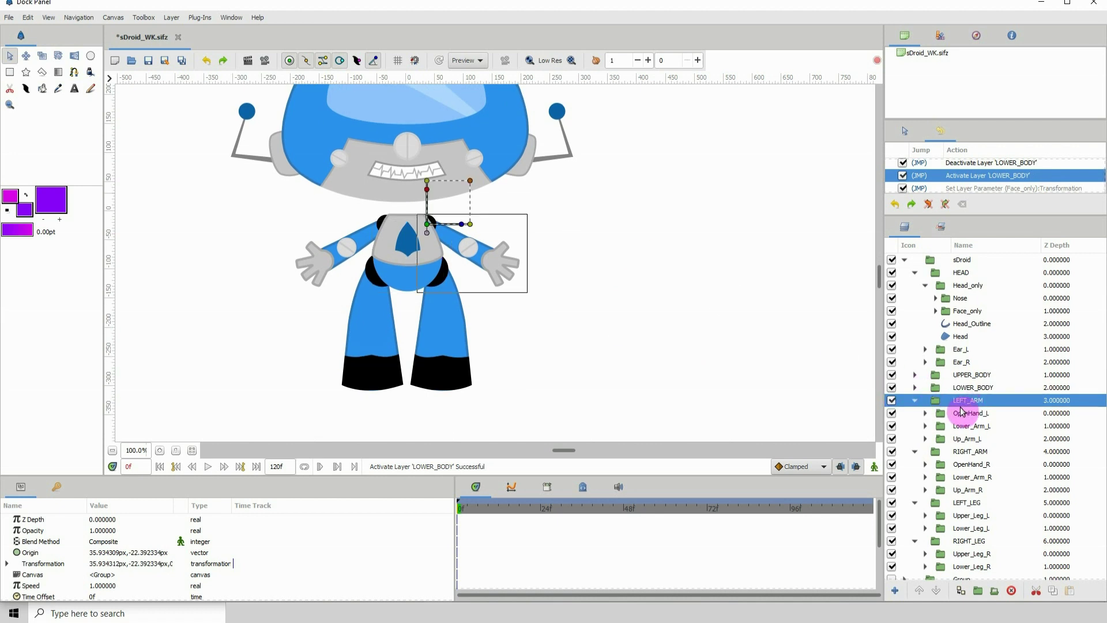
pyautogui.scroll(2, 499, 294)
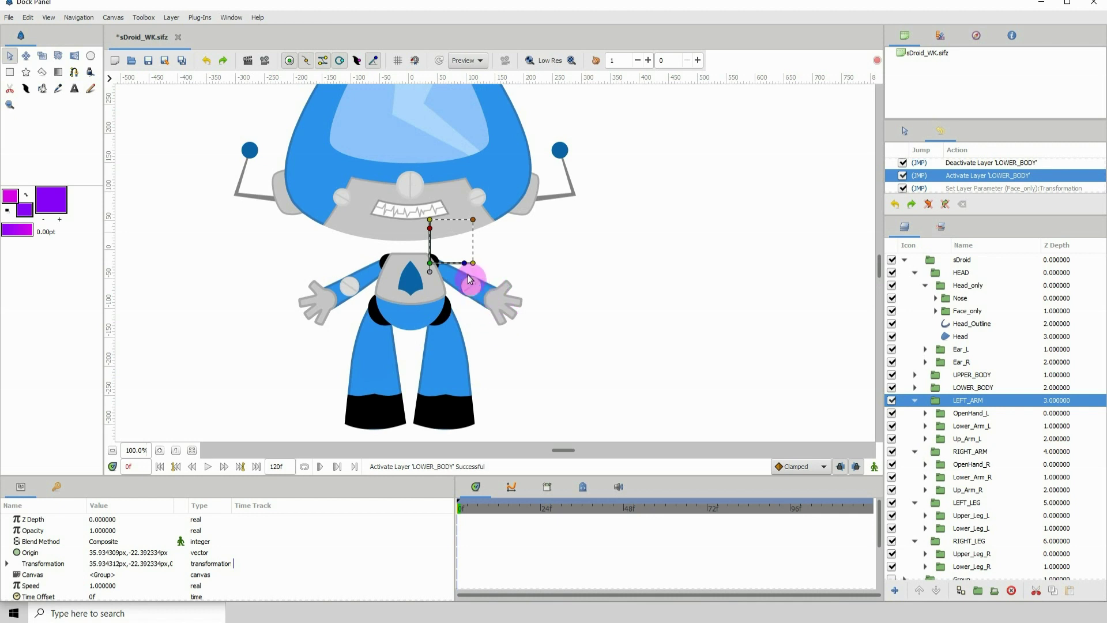
# Step: Toggle the visibility of OpenHand_L, Lower_Arm_L and Up_Arm_L off and on in turn to identify the left arm's parts
pyautogui.click(971, 414)
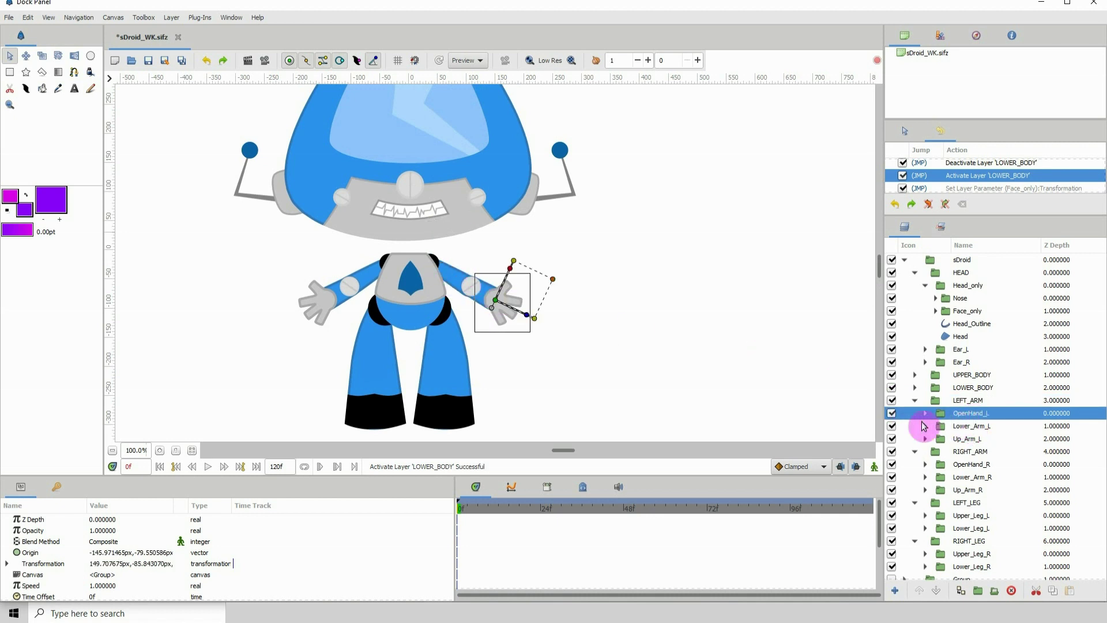
pyautogui.click(891, 415)
pyautogui.click(891, 415)
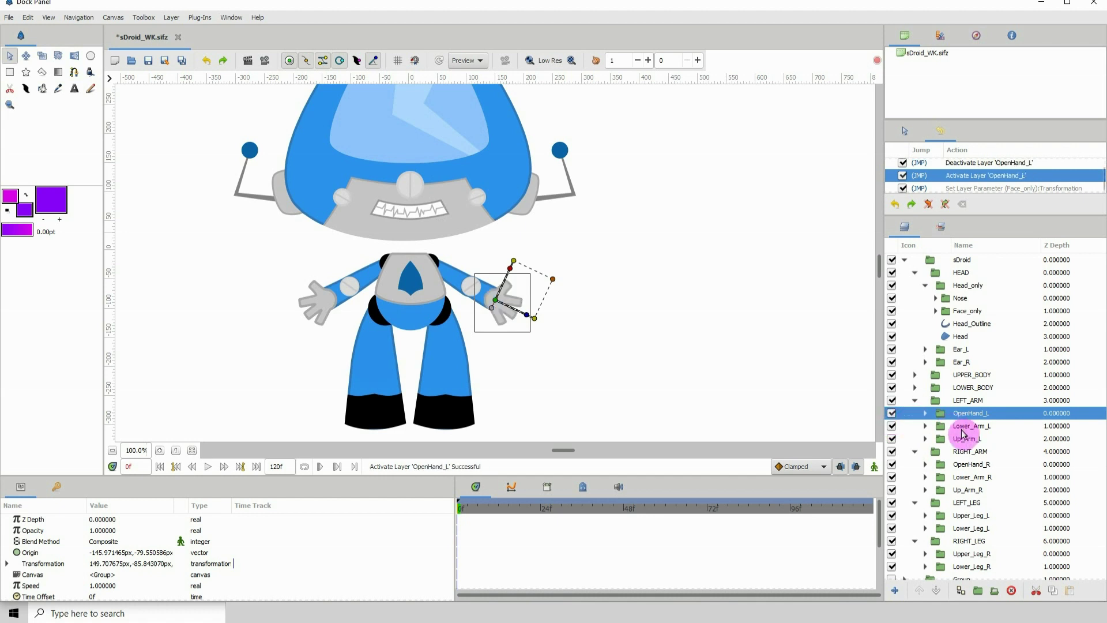
pyautogui.click(962, 430)
pyautogui.click(892, 426)
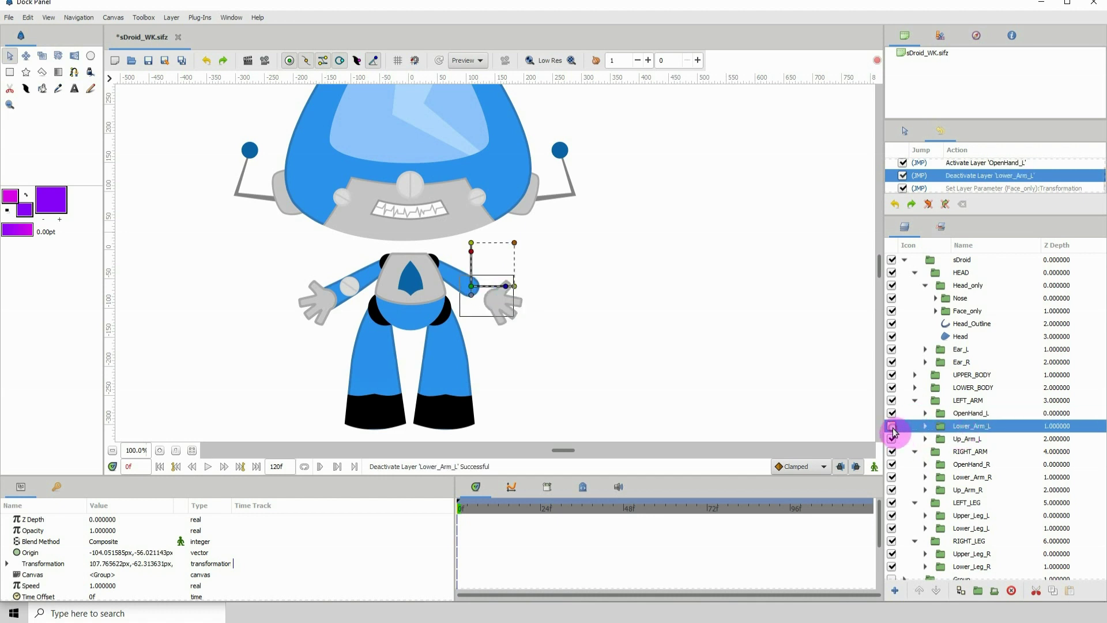
pyautogui.click(892, 428)
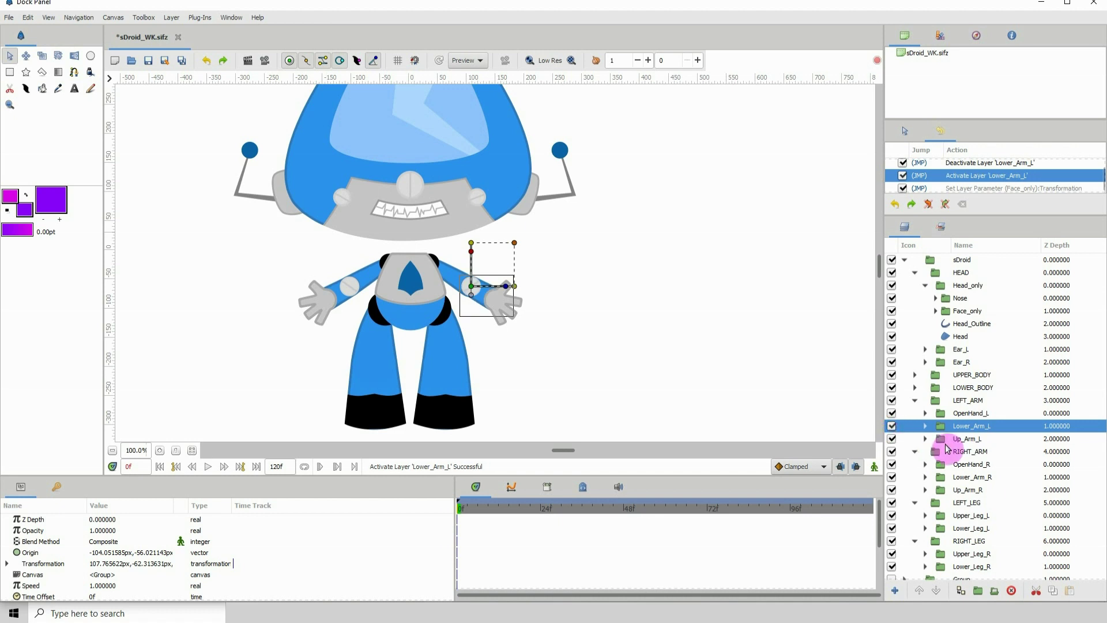
pyautogui.click(893, 439)
pyautogui.click(893, 439)
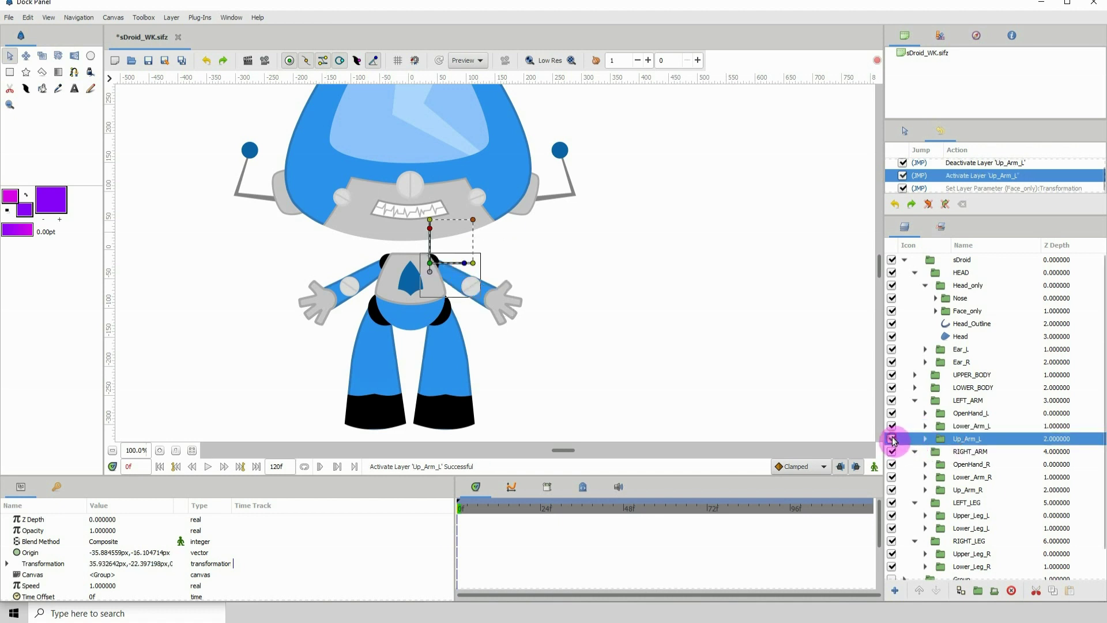
# Step: Select the RIGHT_ARM group, and toggle OpenHand_R, Lower_Arm_R and Up_Arm_R off and on to identify each part
pyautogui.click(954, 453)
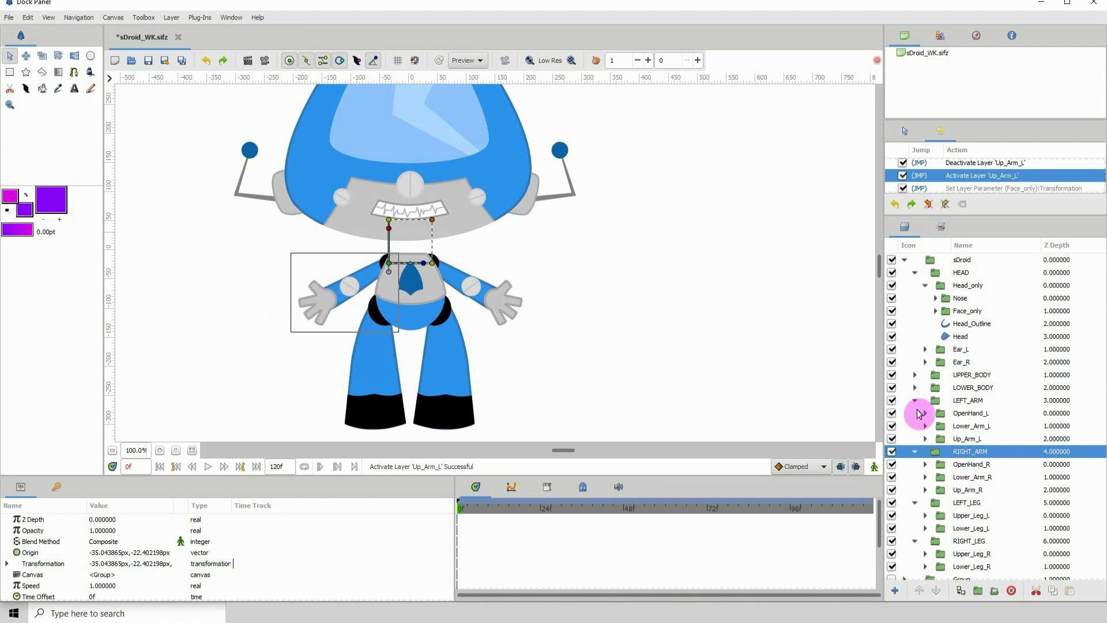
pyautogui.click(925, 469)
pyautogui.click(892, 465)
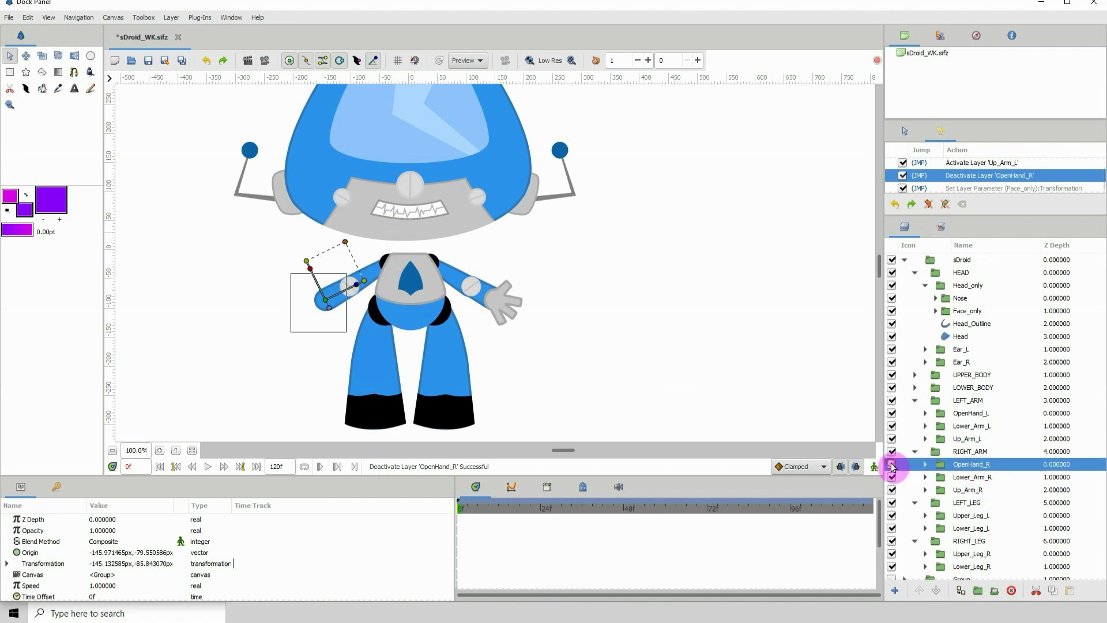
pyautogui.click(892, 465)
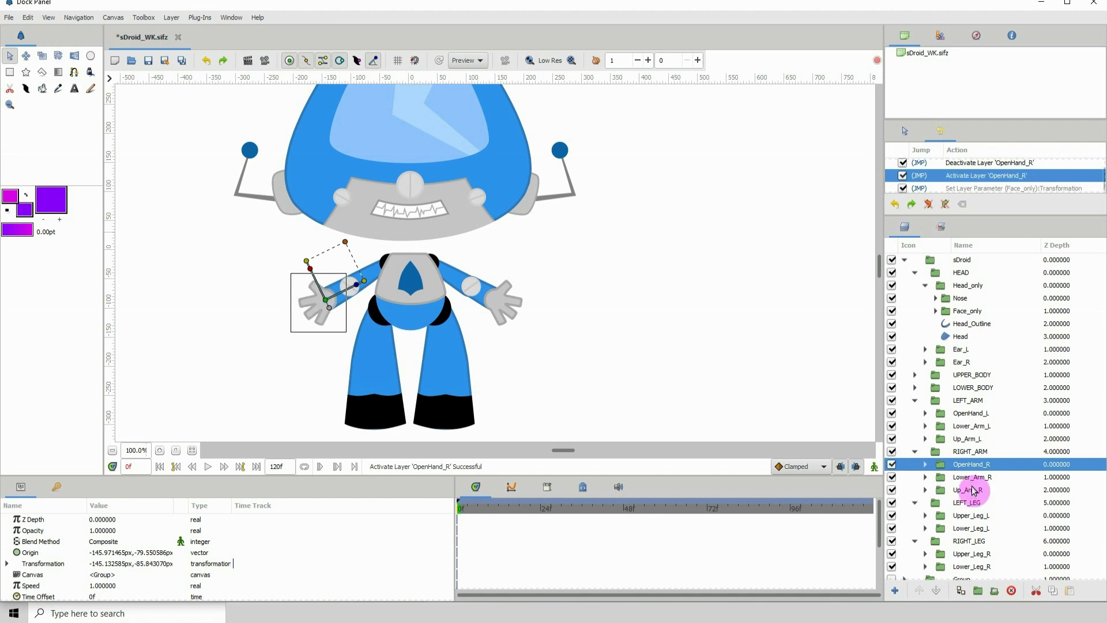
pyautogui.click(967, 478)
pyautogui.click(892, 477)
pyautogui.click(892, 476)
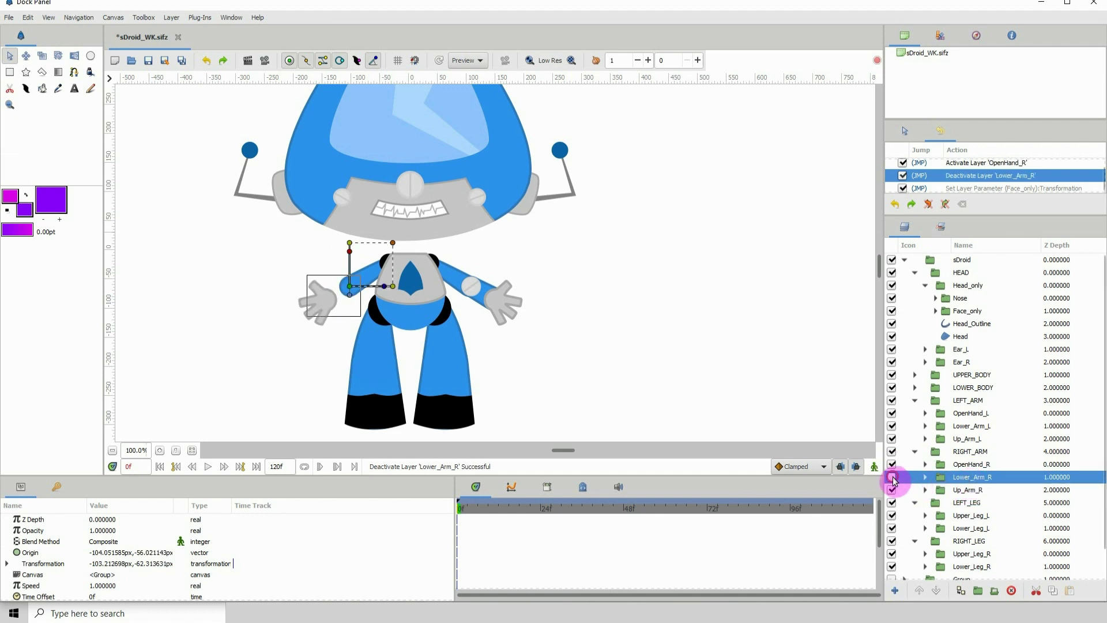
pyautogui.click(970, 492)
pyautogui.click(892, 489)
pyautogui.click(892, 490)
# Step: Select the LEFT_LEG group and its Upper_Leg_L and Lower_Leg_L subgroups in turn to see the area each covers
pyautogui.scroll(-2, 504, 297)
pyautogui.hscroll(-1, 504, 297)
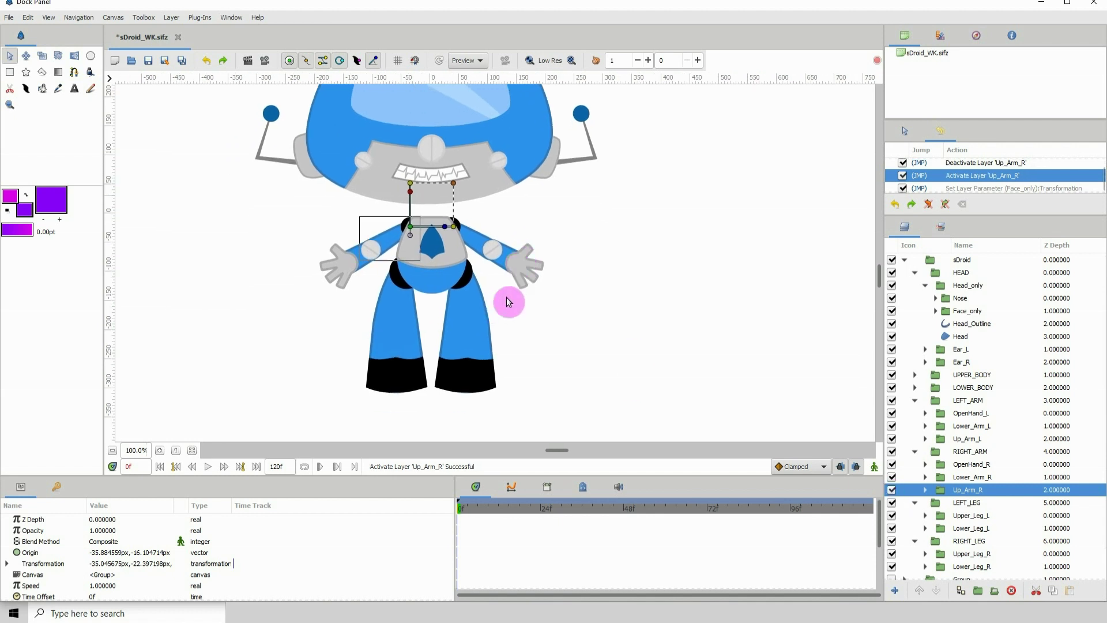
pyautogui.click(964, 503)
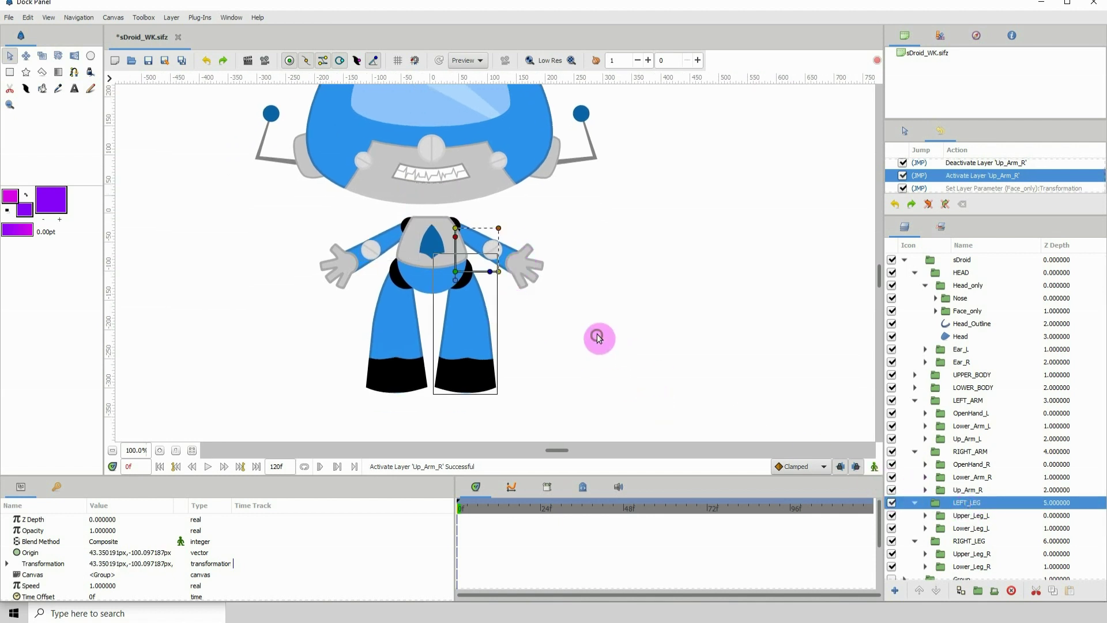
pyautogui.scroll(-2, 598, 336)
pyautogui.click(966, 516)
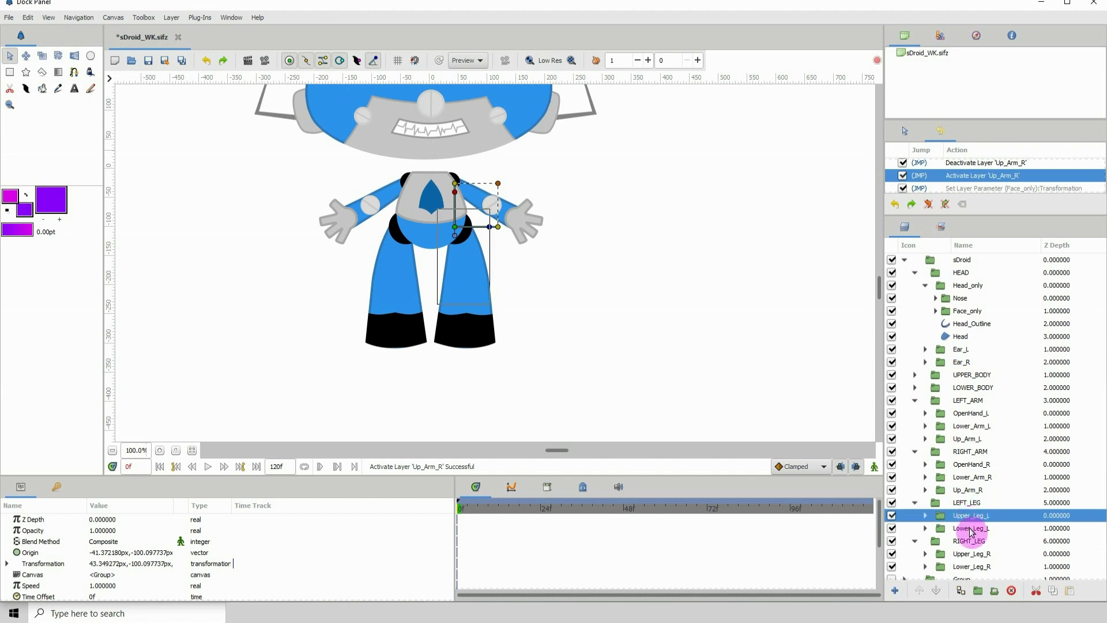
pyautogui.click(969, 530)
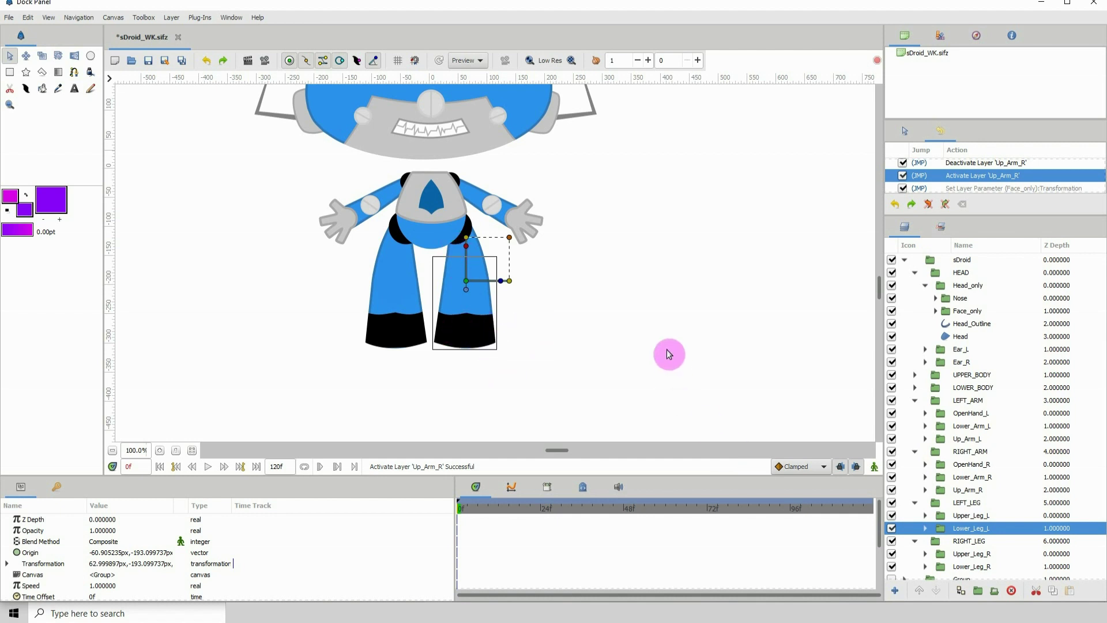
pyautogui.scroll(2, 669, 354)
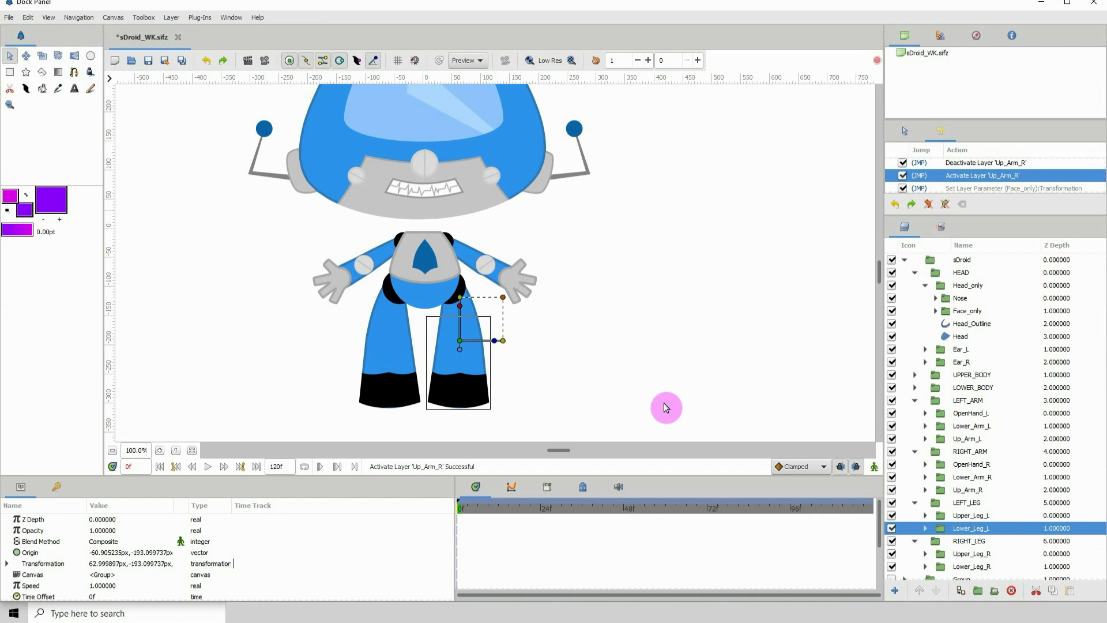
# Step: Toggle the Upper_Leg_L group's visibility off and on repeatedly to identify the left thigh drawing
pyautogui.click(952, 516)
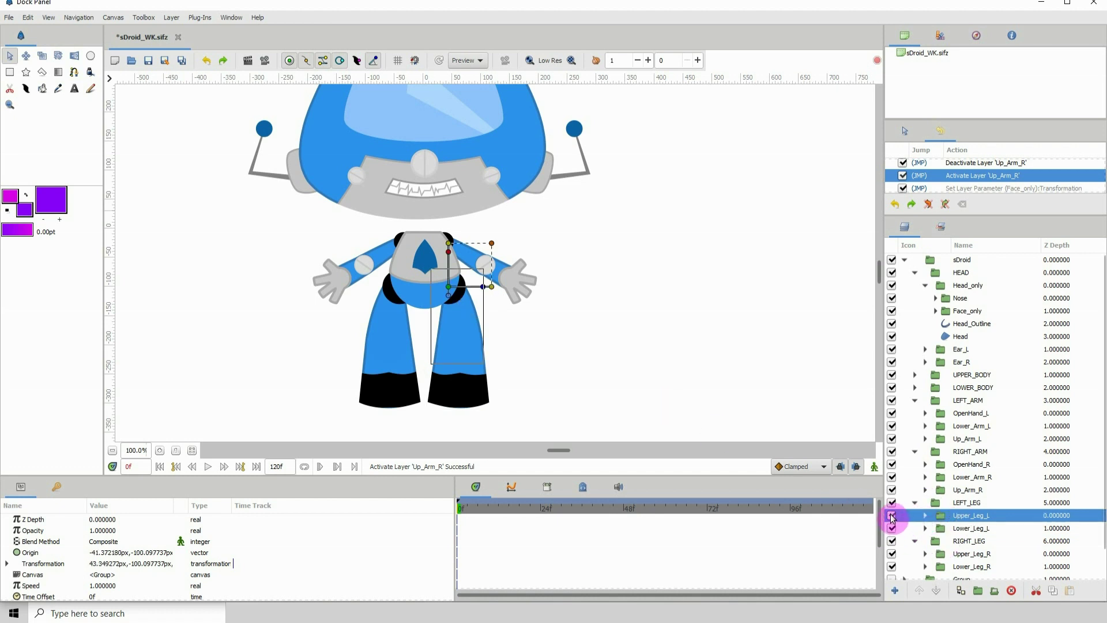
pyautogui.click(892, 516)
pyautogui.click(892, 516)
pyautogui.click(892, 516)
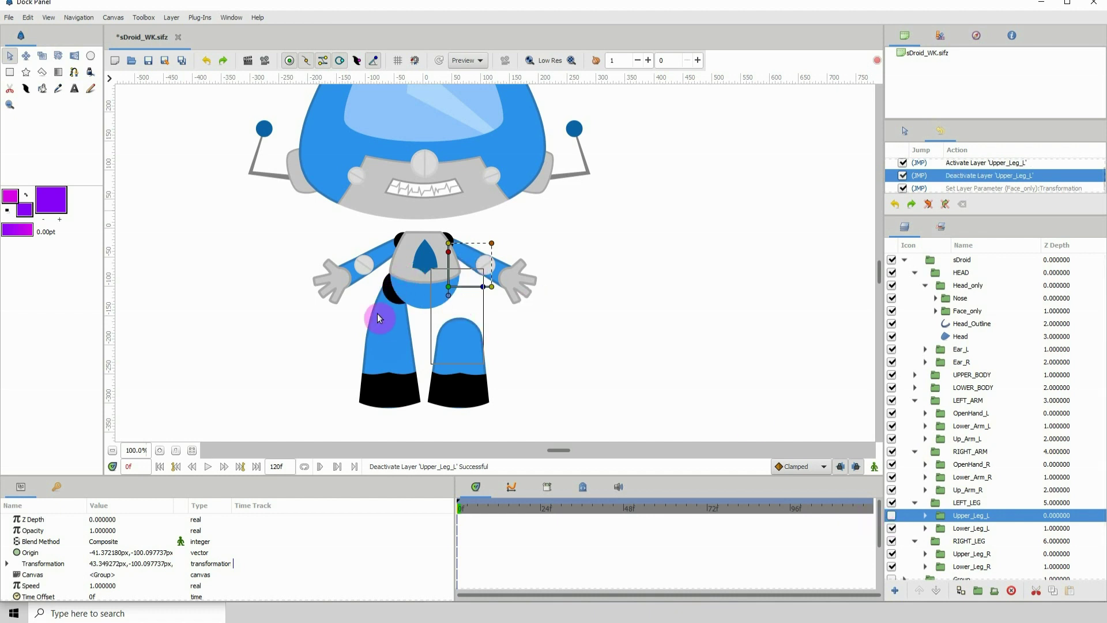
pyautogui.click(892, 515)
pyautogui.click(892, 515)
pyautogui.click(892, 515)
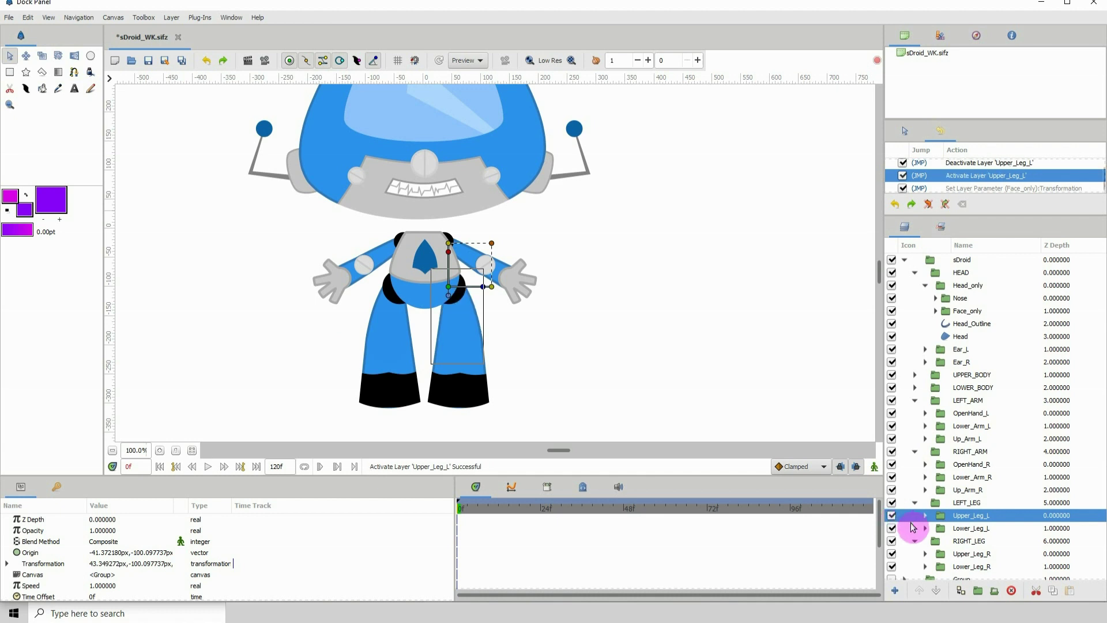
# Step: Toggle the Lower_Leg_L group's visibility off and on repeatedly to identify the left lower leg drawing
pyautogui.click(952, 528)
pyautogui.click(892, 528)
pyautogui.click(892, 528)
pyautogui.click(892, 528)
pyautogui.click(892, 529)
pyautogui.click(892, 530)
pyautogui.click(892, 530)
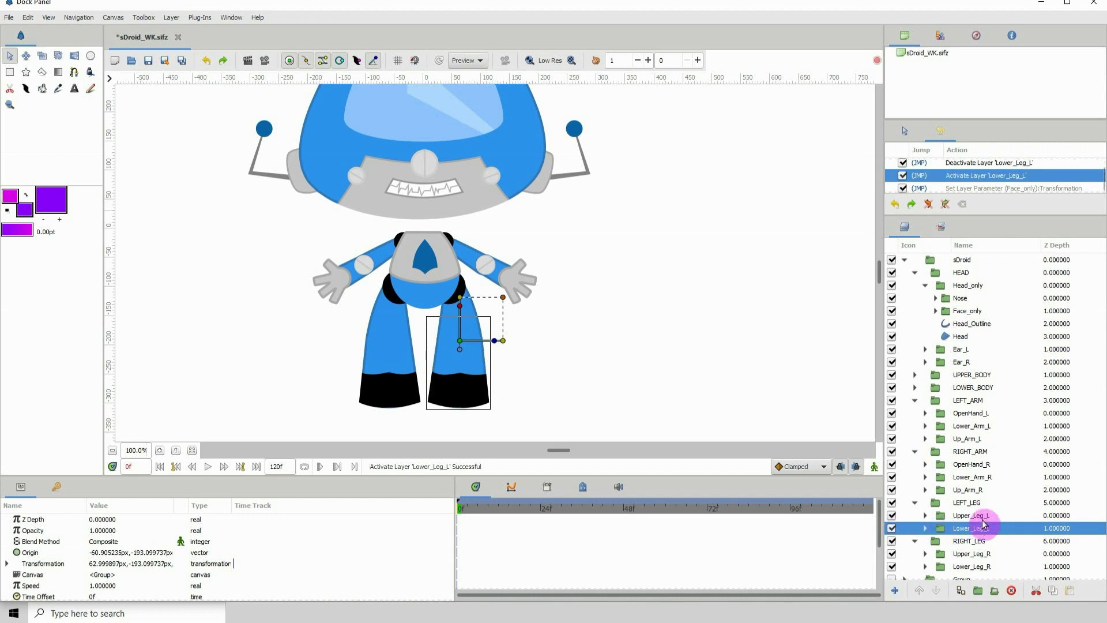
# Step: Locate the Upper_Leg_R group in the RIGHT_LEG hierarchy, and toggle its visibility off and on to identify its drawing
pyautogui.press('Down')
pyautogui.press('Down')
pyautogui.press('Down')
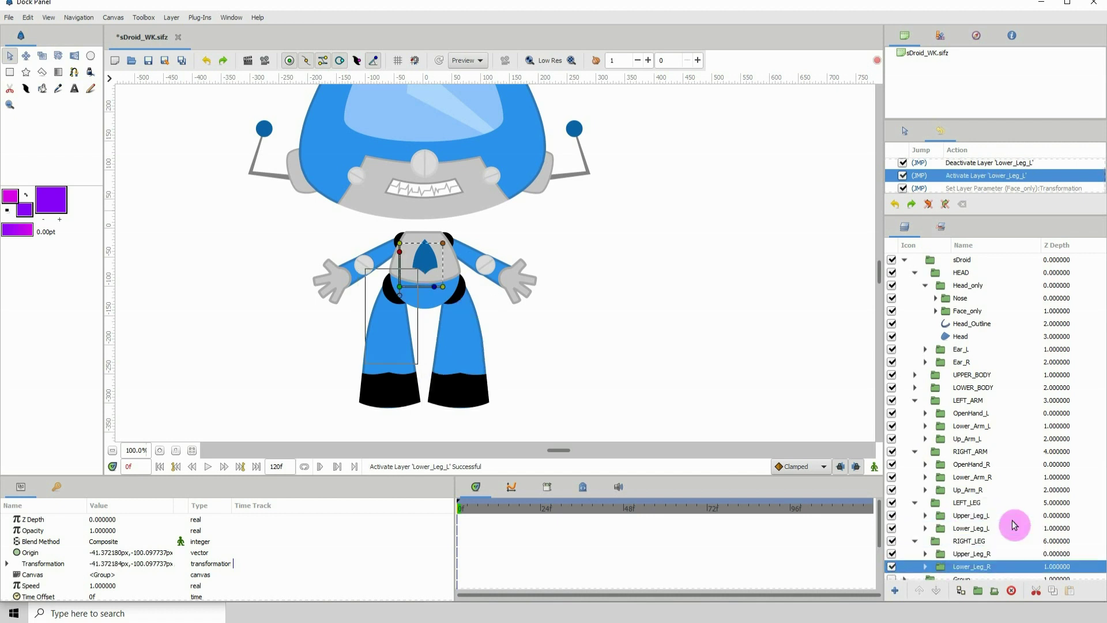
pyautogui.press('Down')
pyautogui.press('Down')
pyautogui.press('Down')
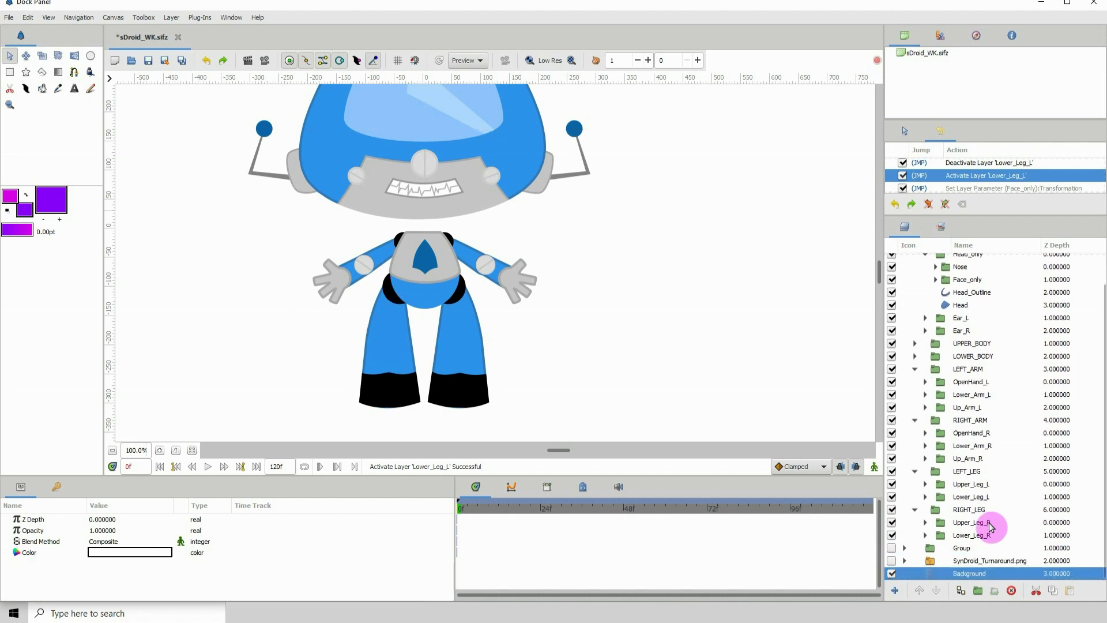
pyautogui.click(977, 523)
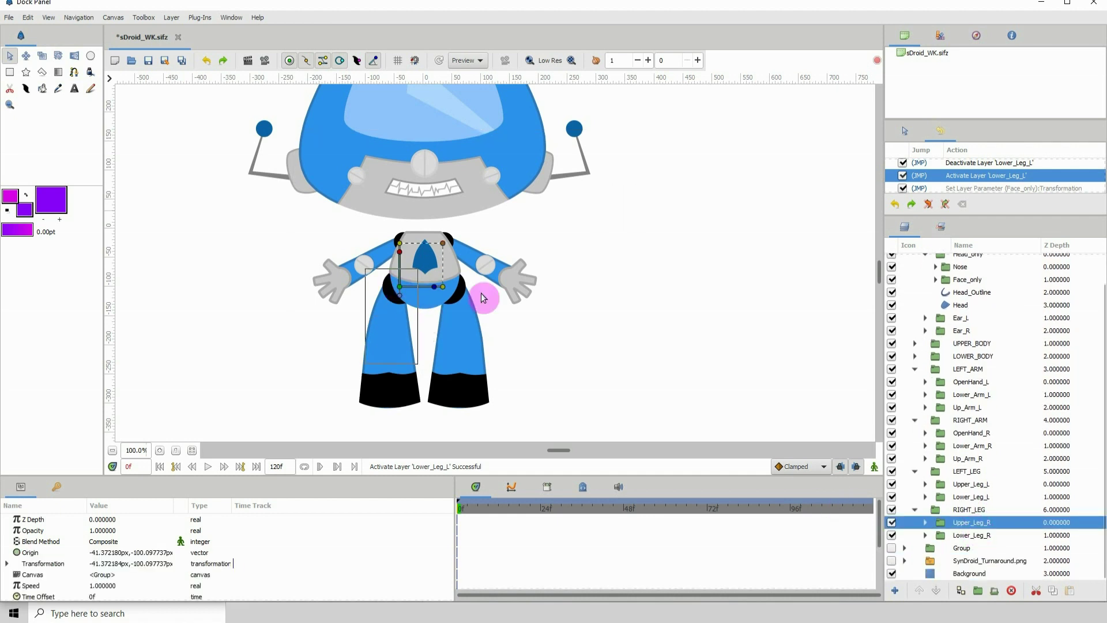
pyautogui.click(892, 523)
pyautogui.click(892, 523)
pyautogui.click(892, 523)
pyautogui.click(892, 522)
# Step: Toggle the Lower_Leg_R group's visibility off and on to identify the right lower leg drawing
pyautogui.click(973, 535)
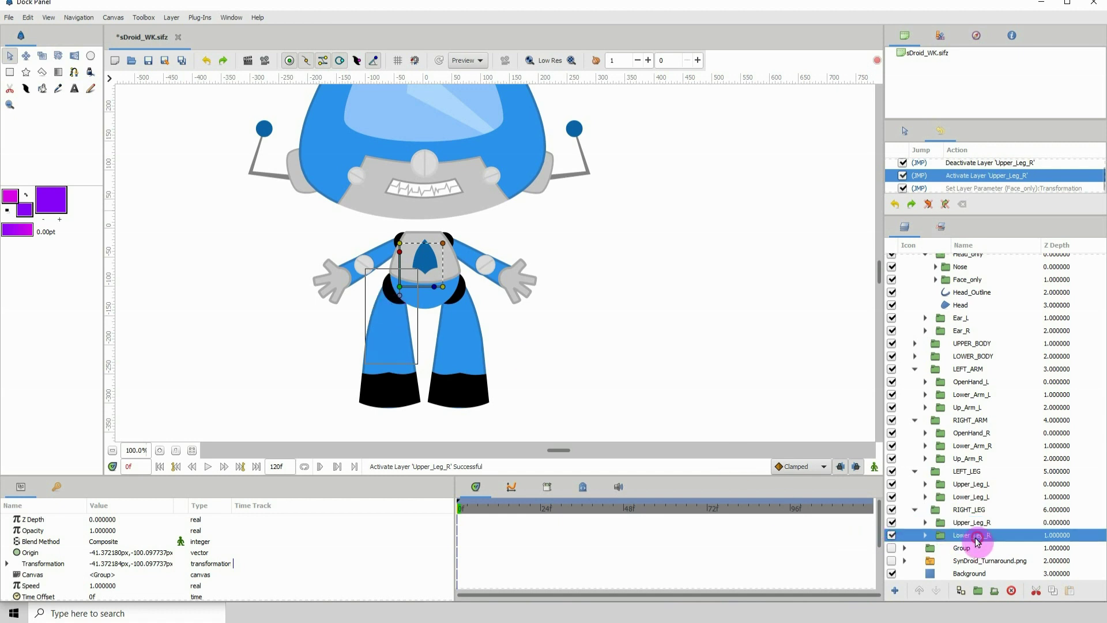
pyautogui.click(891, 535)
pyautogui.click(892, 535)
pyautogui.click(891, 535)
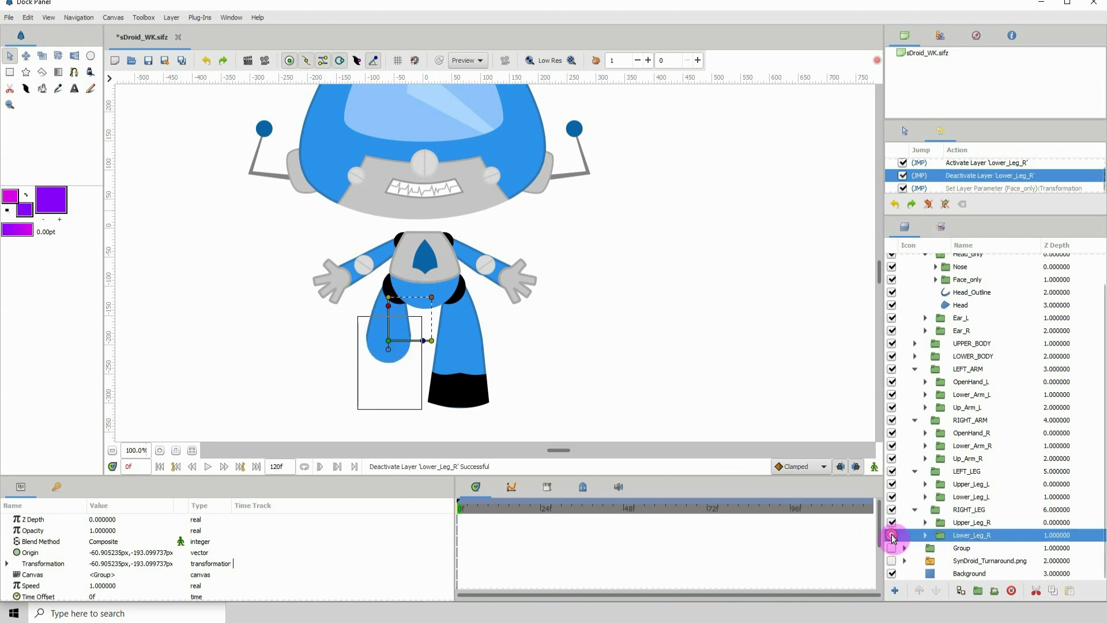
pyautogui.click(892, 535)
pyautogui.moveTo(595, 261)
pyautogui.mouseDown()
pyautogui.moveTo(613, 299)
pyautogui.moveTo(623, 282)
pyautogui.moveTo(609, 268)
pyautogui.mouseUp()
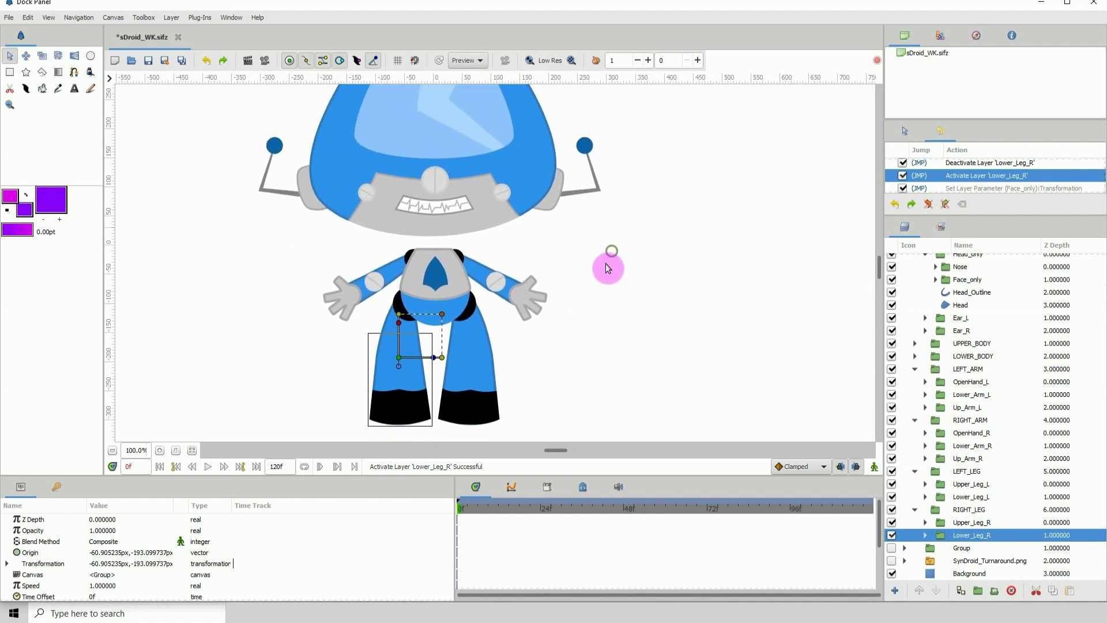
# Step: Try rotating the Lower_Leg_R group about its knee pivot and shifting its origin, undoing each change
pyautogui.click(964, 523)
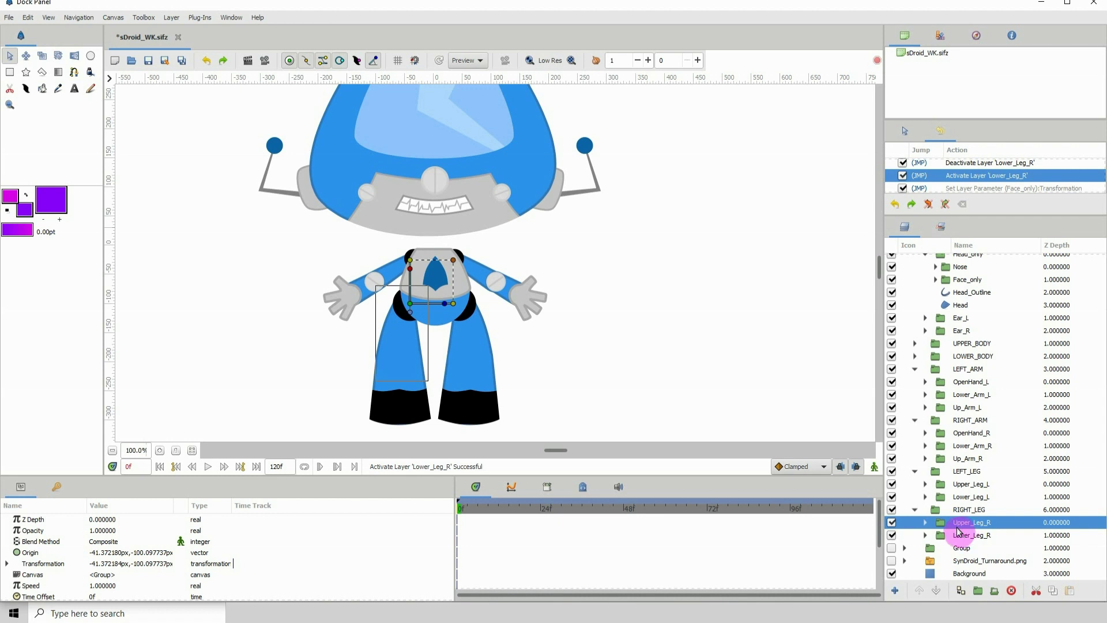
pyautogui.click(964, 535)
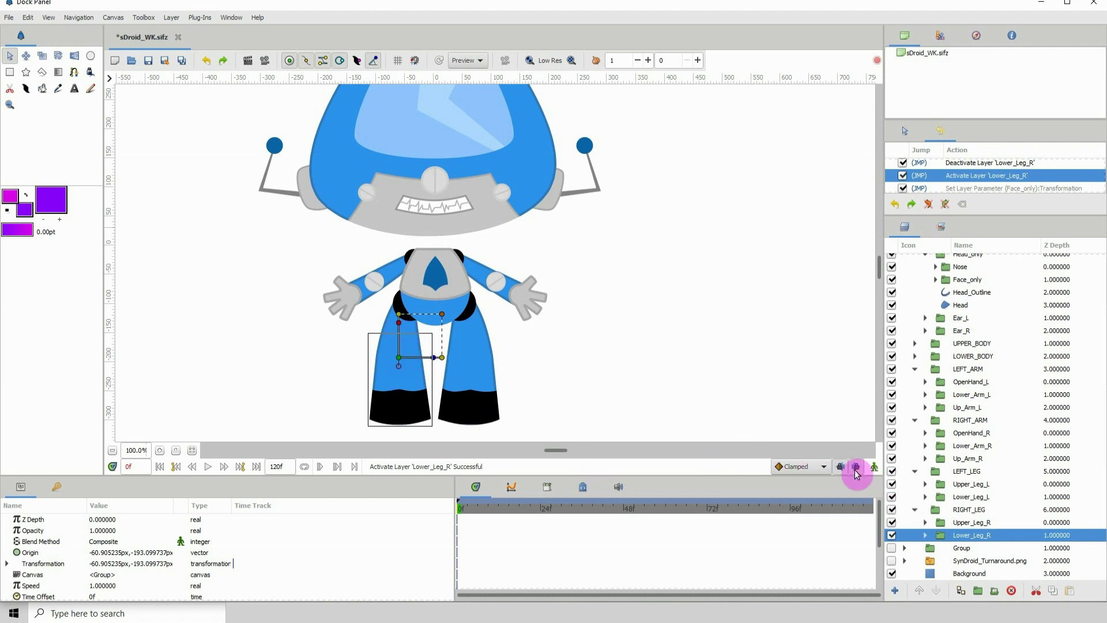
pyautogui.moveTo(434, 358)
pyautogui.mouseDown()
pyautogui.moveTo(430, 344)
pyautogui.moveTo(366, 366)
pyautogui.moveTo(440, 365)
pyautogui.moveTo(397, 365)
pyautogui.moveTo(431, 352)
pyautogui.moveTo(428, 337)
pyautogui.moveTo(427, 357)
pyautogui.mouseUp()
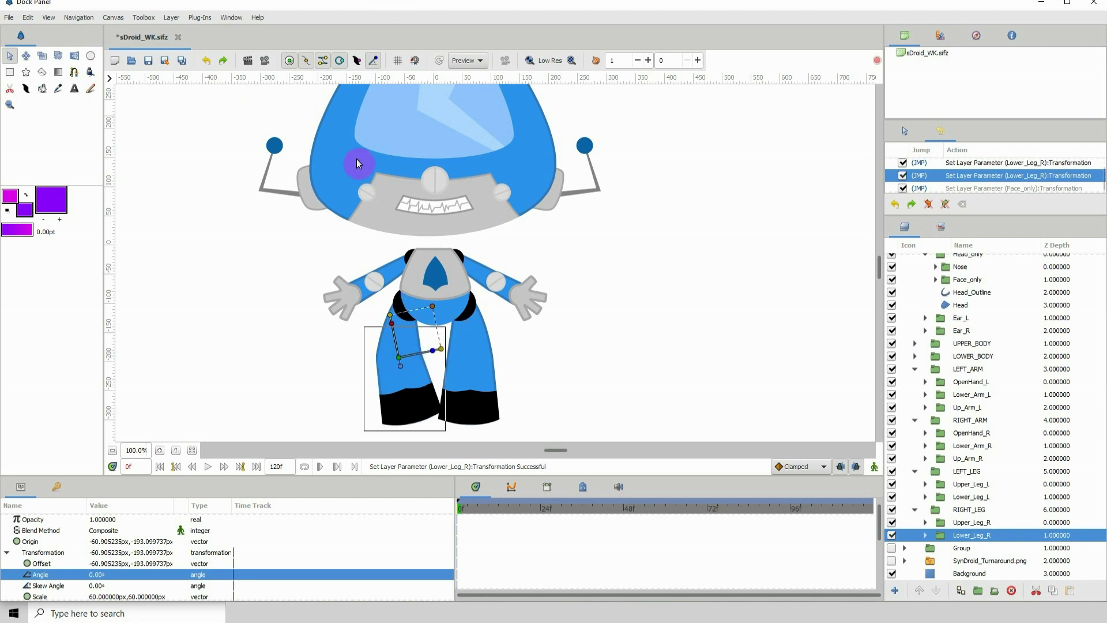
pyautogui.click(207, 61)
pyautogui.click(206, 61)
pyautogui.click(206, 61)
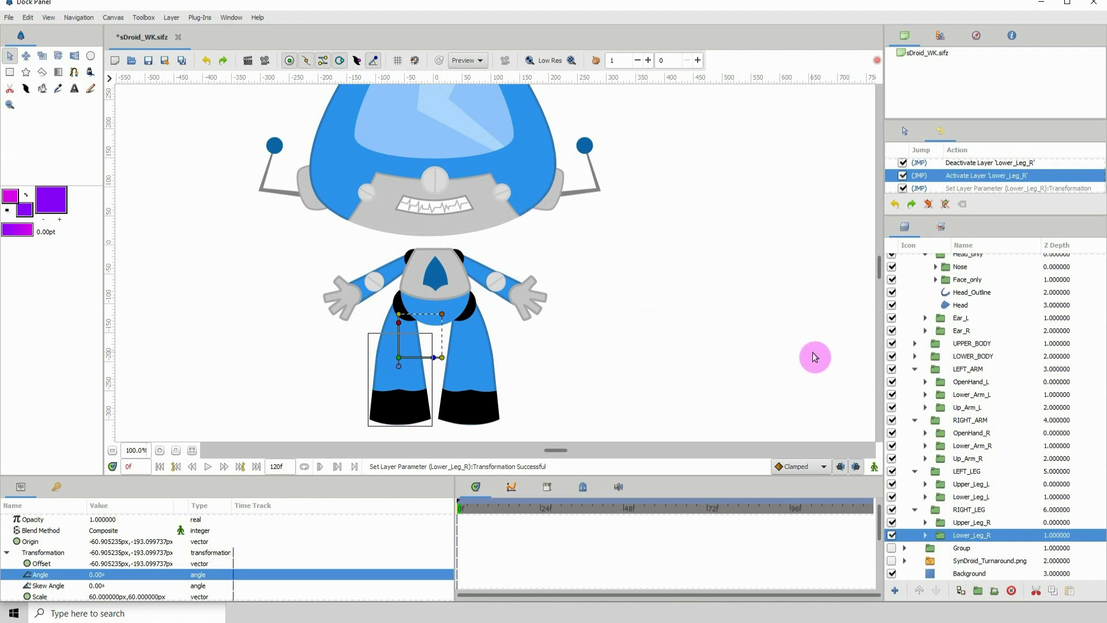
pyautogui.moveTo(398, 359); pyautogui.dragTo(425, 369)
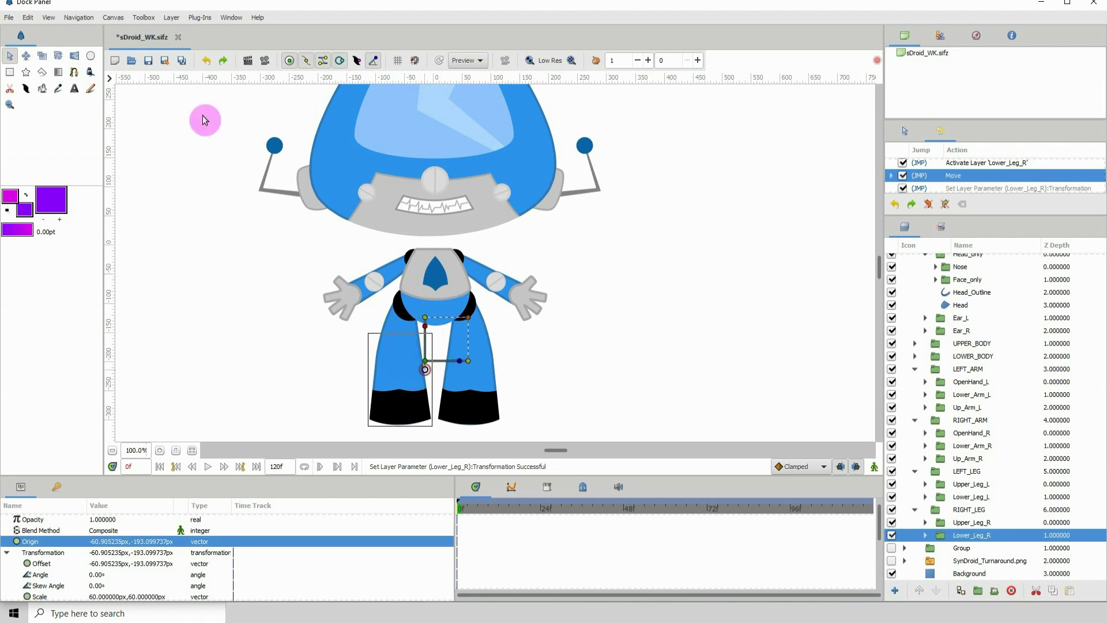
pyautogui.click(205, 62)
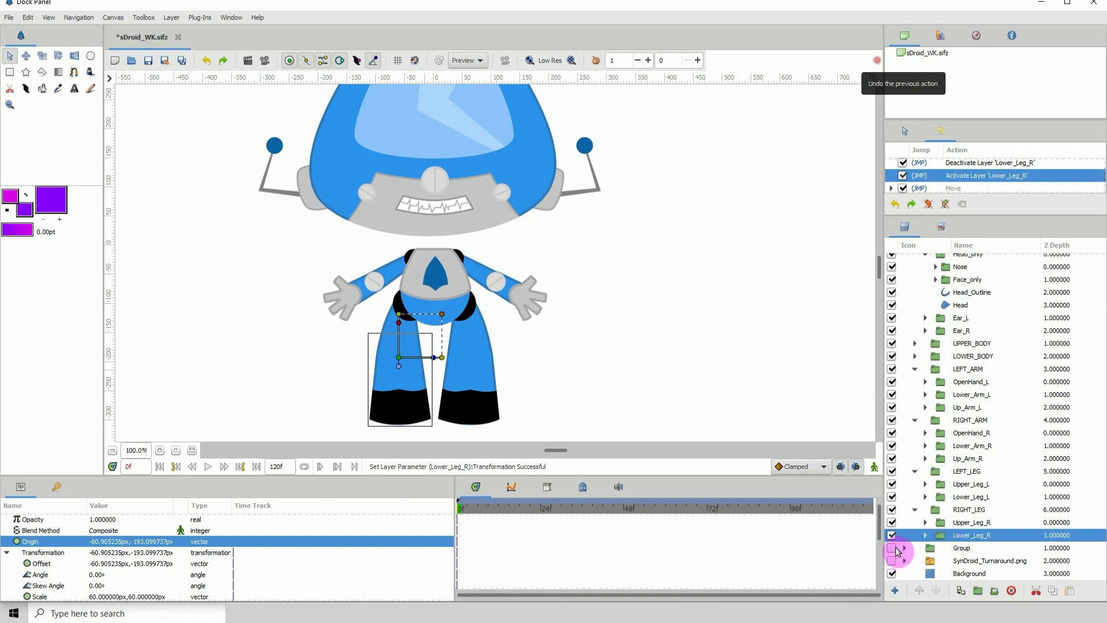
# Step: Hide the entire sDroid character group
pyautogui.scroll(1, 928, 271)
pyautogui.click(934, 261)
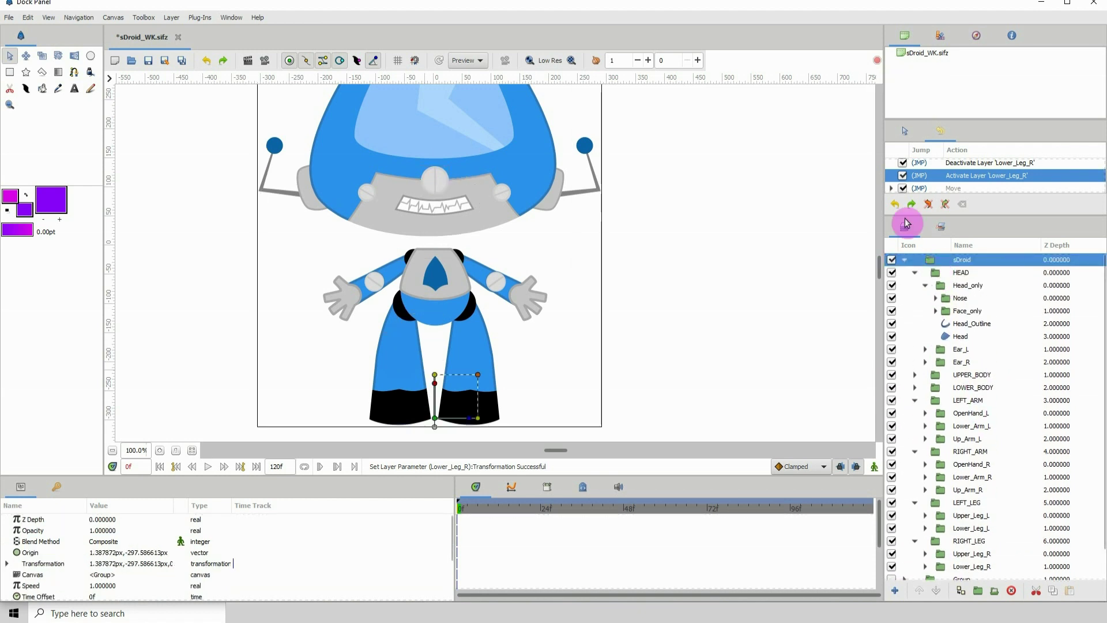
pyautogui.click(892, 260)
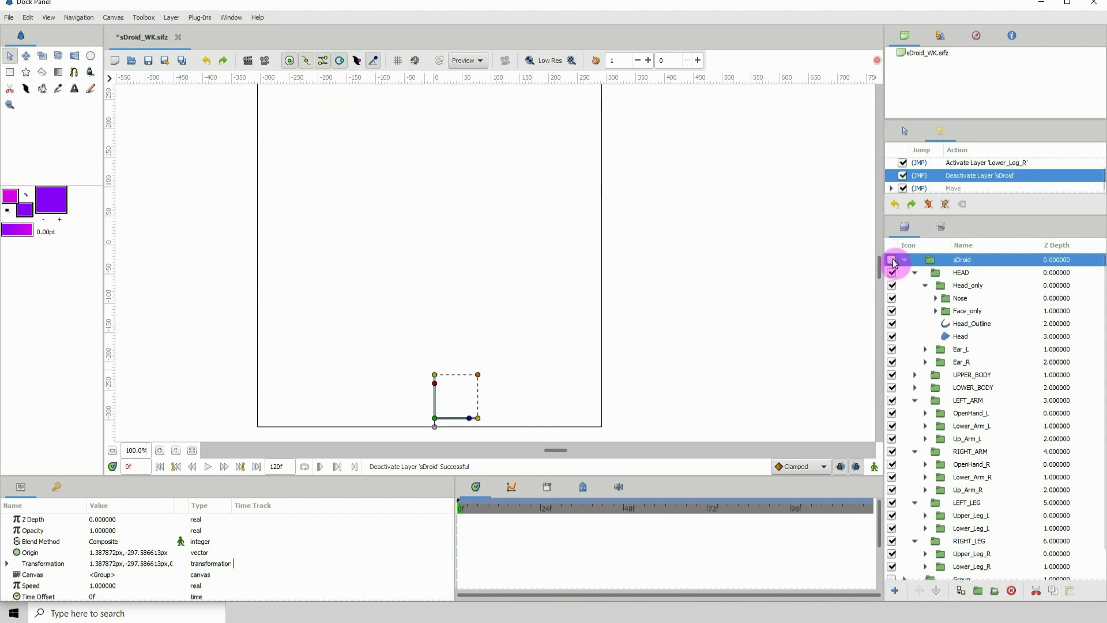
# Step: Make the hidden Group layer below the RIGHT_LEG hierarchy visible and select it to examine its circle-and-cross joint guide
pyautogui.click(952, 552)
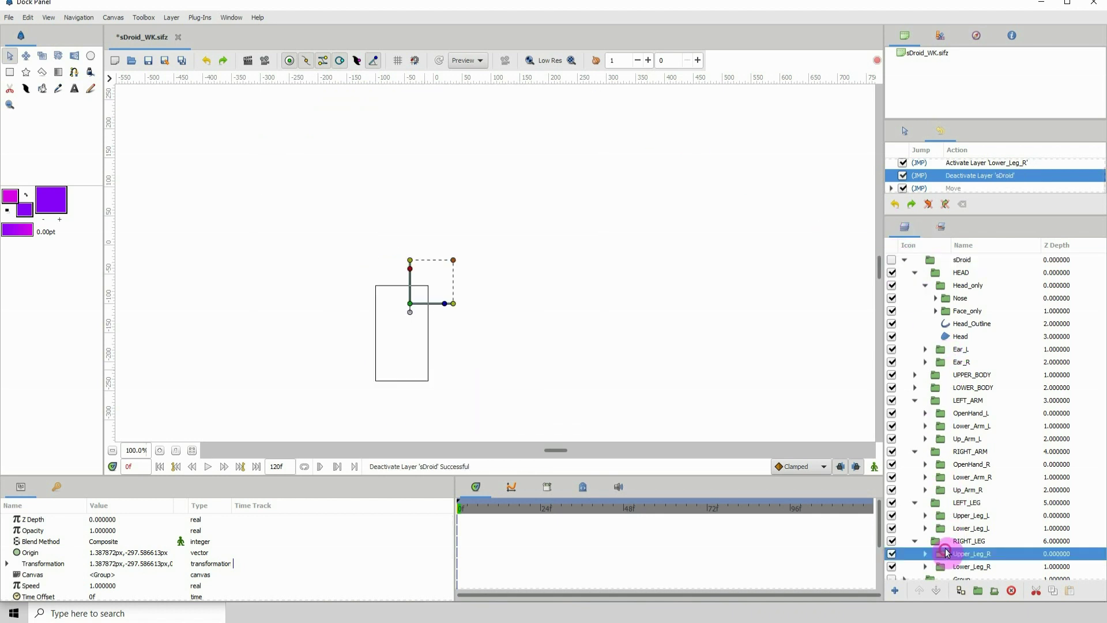
pyautogui.press('Down')
pyautogui.press('Down')
pyautogui.press('Down')
pyautogui.press('Down')
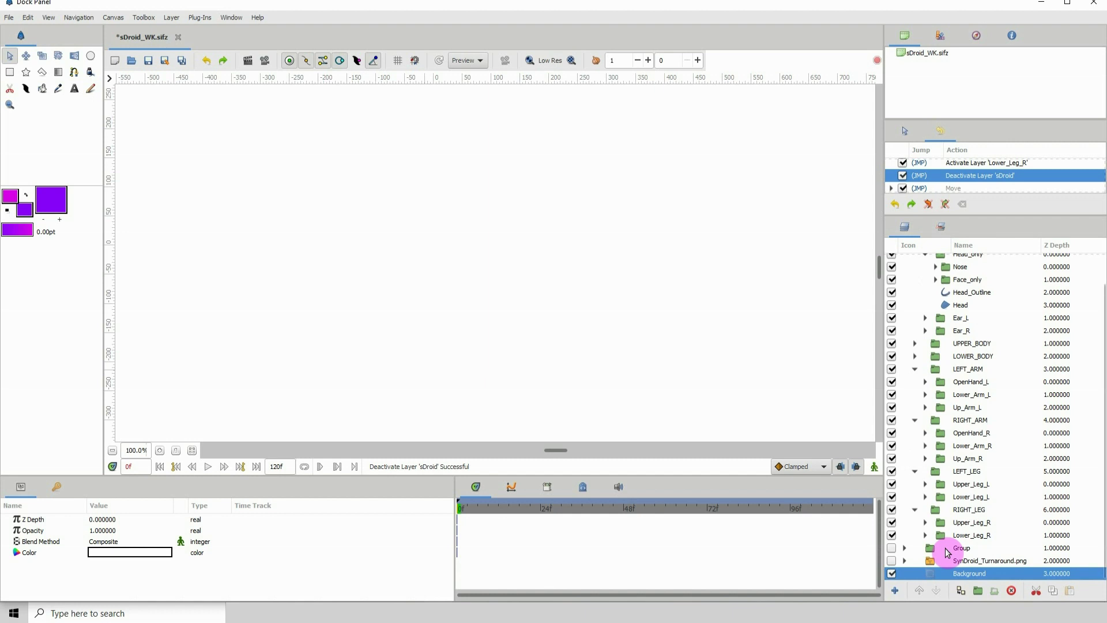
pyautogui.click(901, 549)
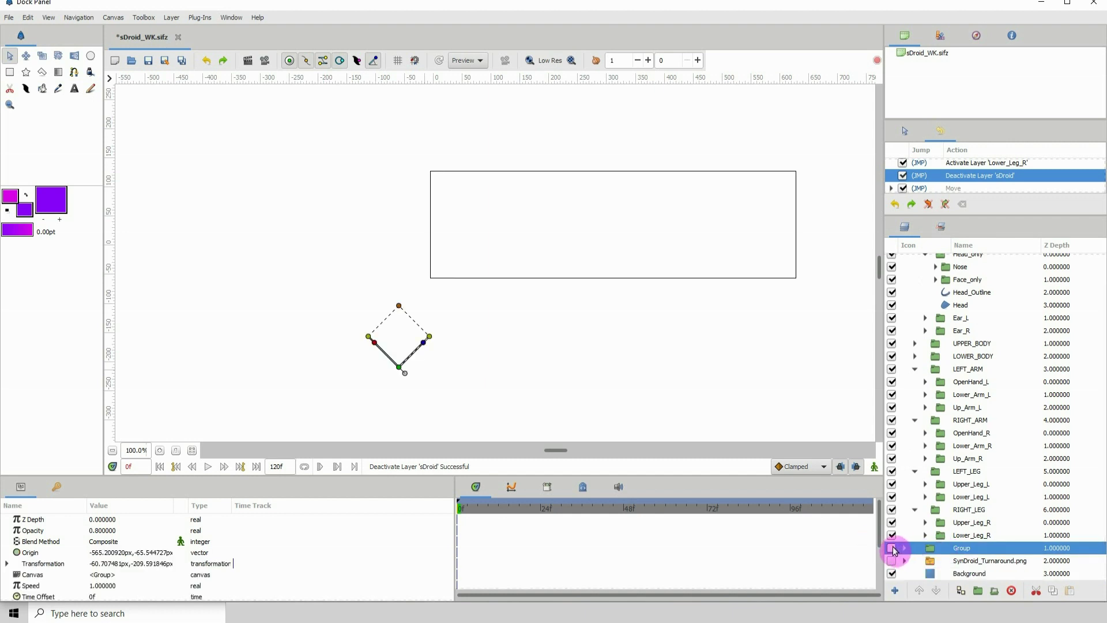
pyautogui.click(893, 549)
pyautogui.click(966, 560)
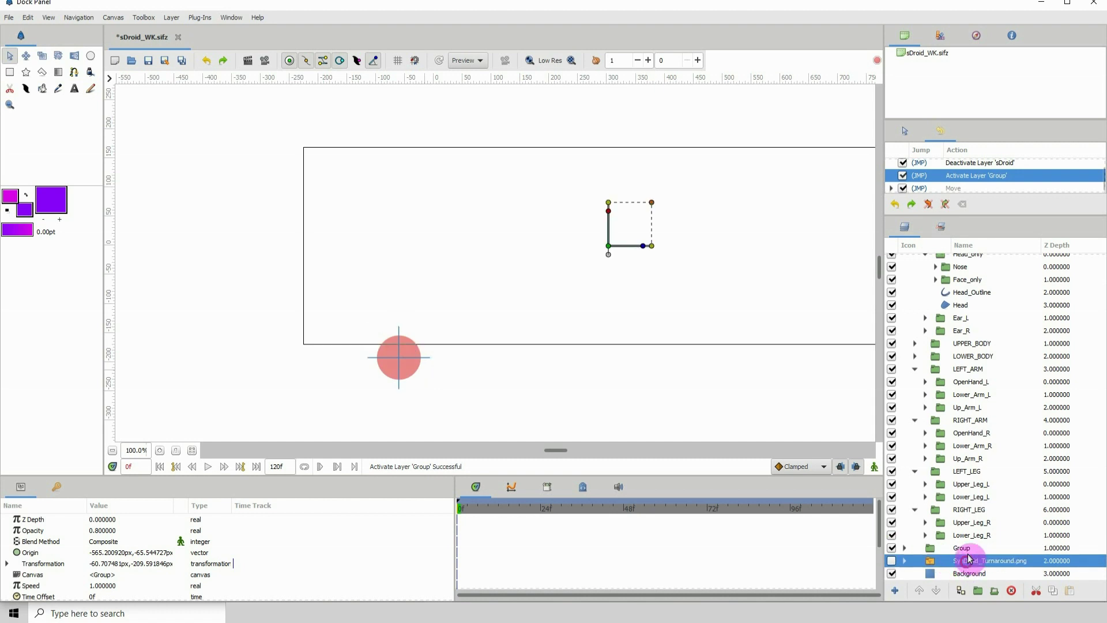
pyautogui.click(897, 547)
# Step: Sketch rough limb outlines above and below the joint guide's circle, trace around the circle, and clear the sketch
pyautogui.moveTo(413, 364); pyautogui.dragTo(397, 362)
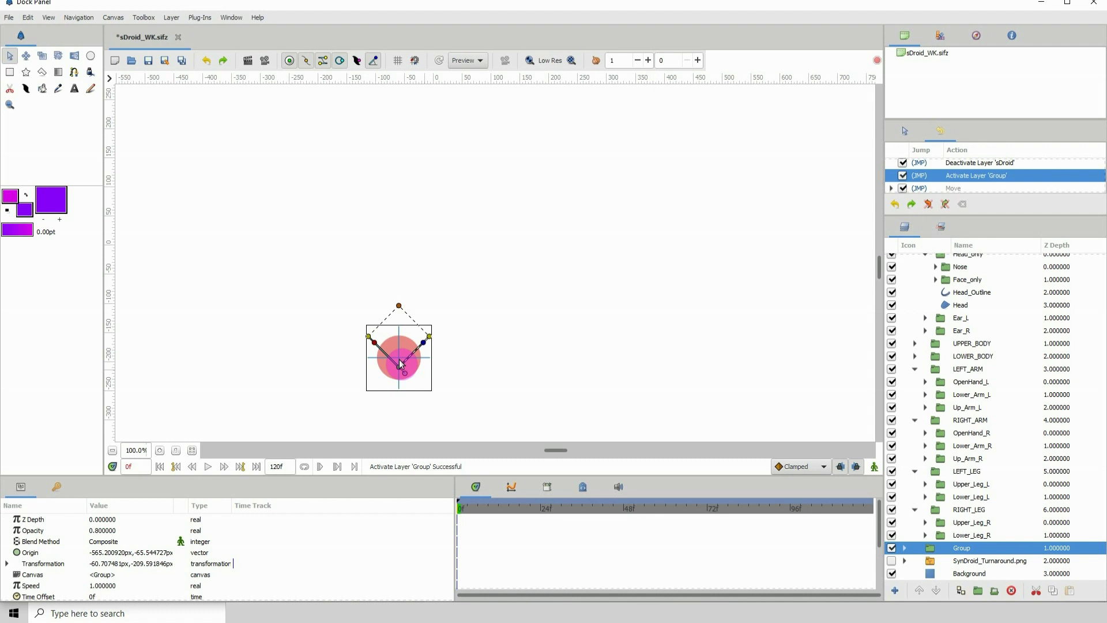
pyautogui.moveTo(401, 363)
pyautogui.mouseDown()
pyautogui.moveTo(412, 360)
pyautogui.moveTo(387, 341)
pyautogui.moveTo(401, 345)
pyautogui.mouseUp()
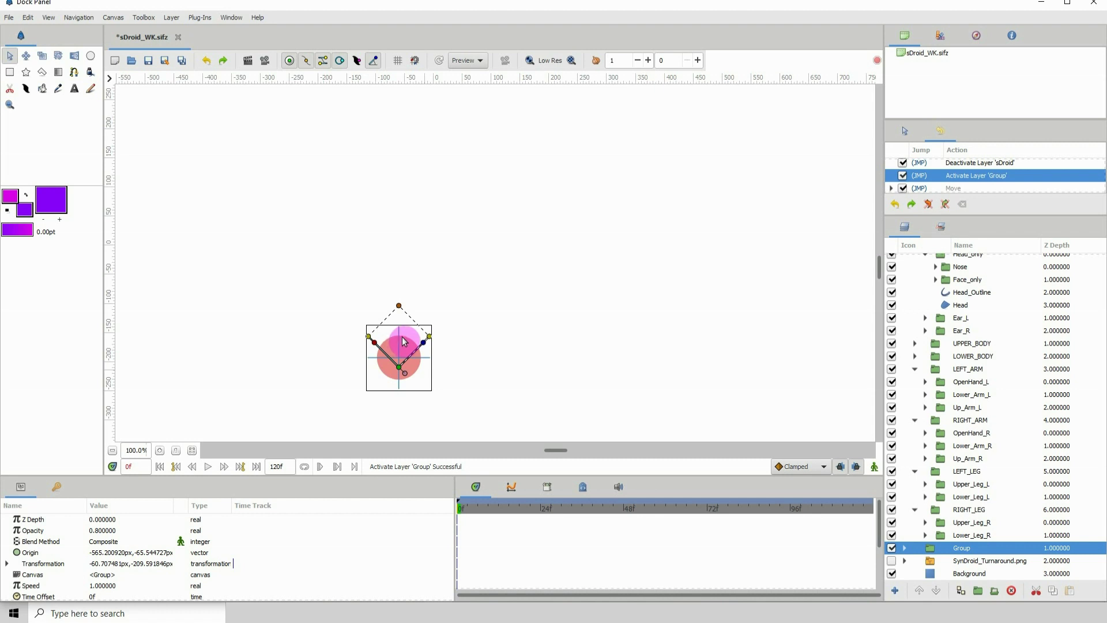
pyautogui.click(159, 450)
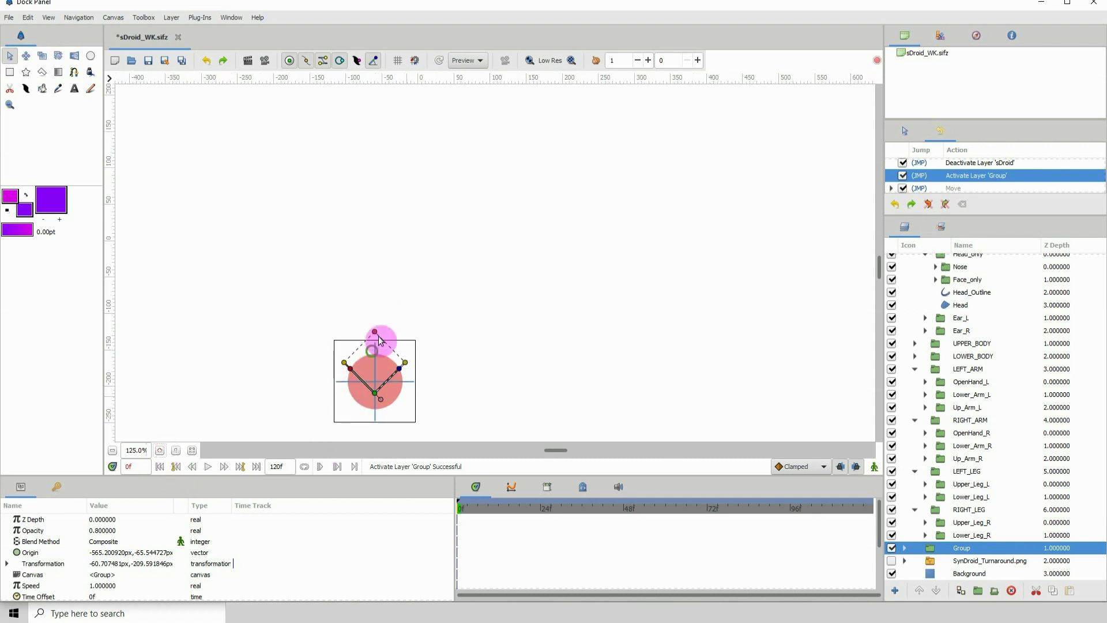
pyautogui.click(161, 450)
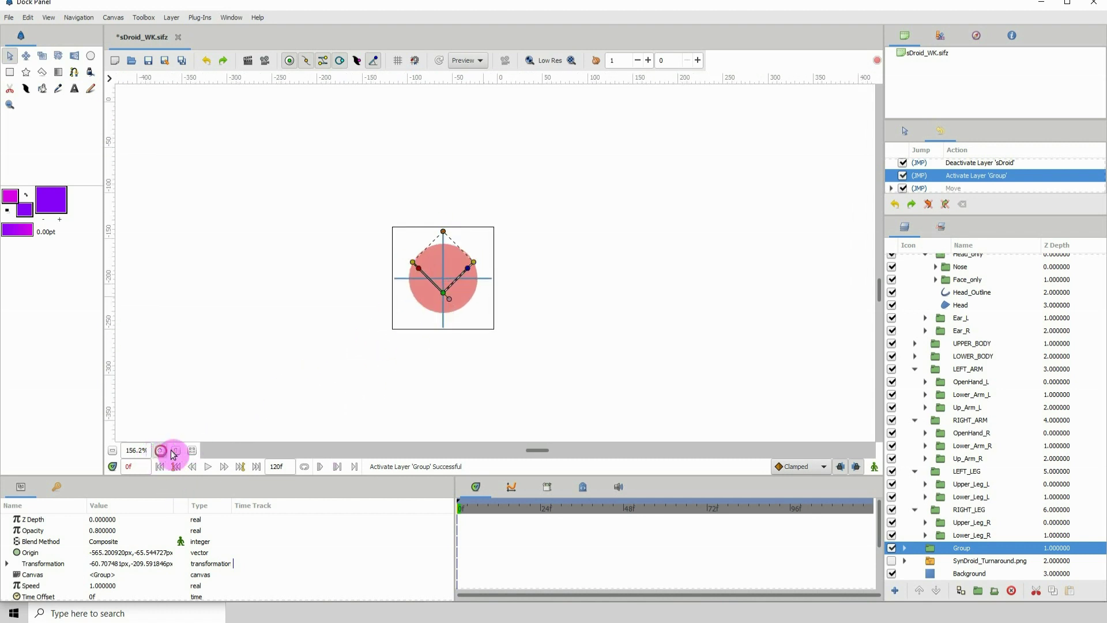
pyautogui.click(160, 450)
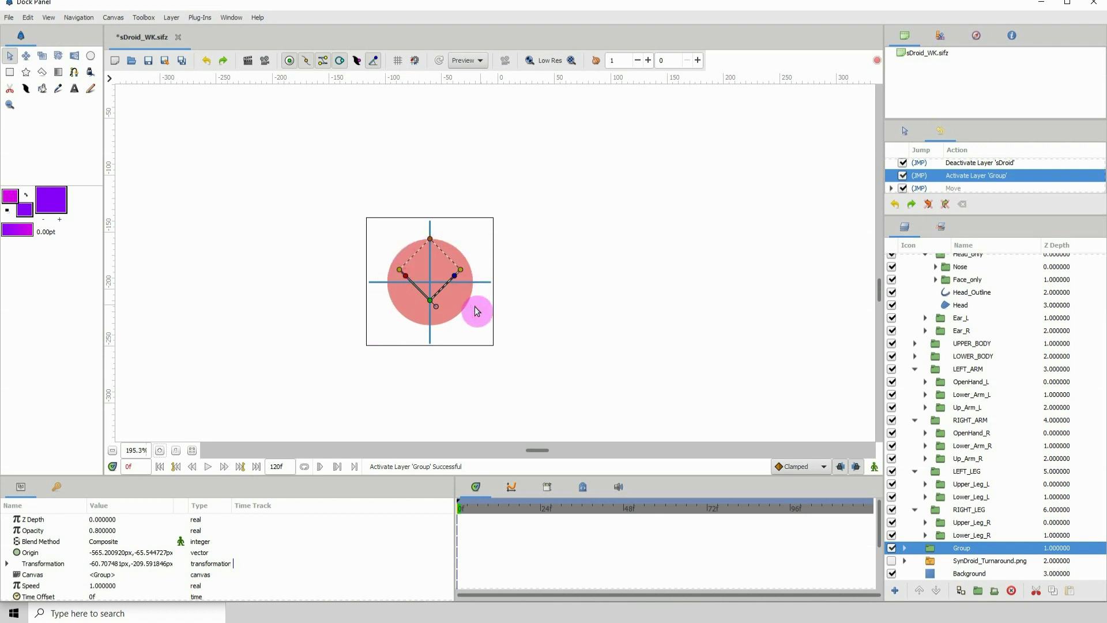
pyautogui.click(90, 90)
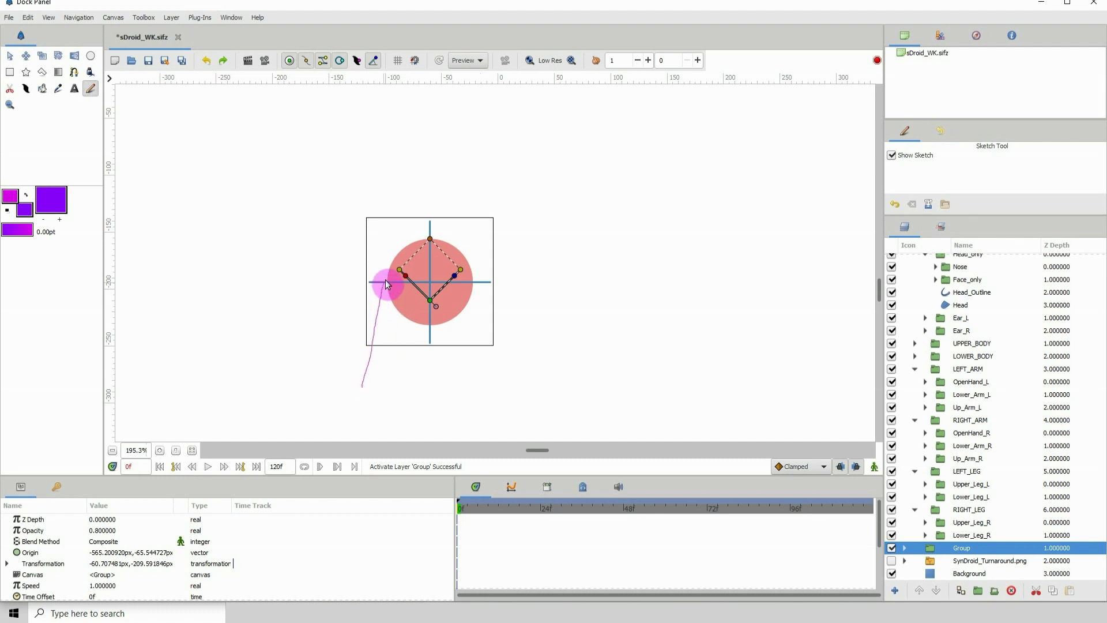
pyautogui.moveTo(407, 247)
pyautogui.mouseDown()
pyautogui.moveTo(448, 245)
pyautogui.moveTo(470, 272)
pyautogui.moveTo(491, 420)
pyautogui.mouseUp()
pyautogui.moveTo(479, 231); pyautogui.dragTo(464, 317)
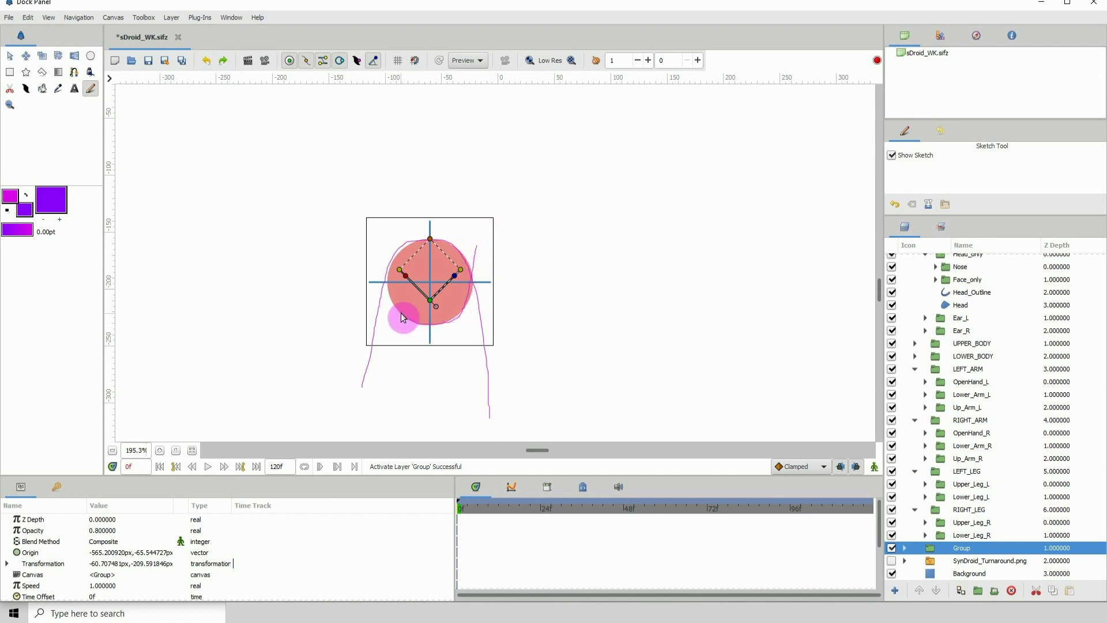
pyautogui.moveTo(384, 275); pyautogui.dragTo(382, 178)
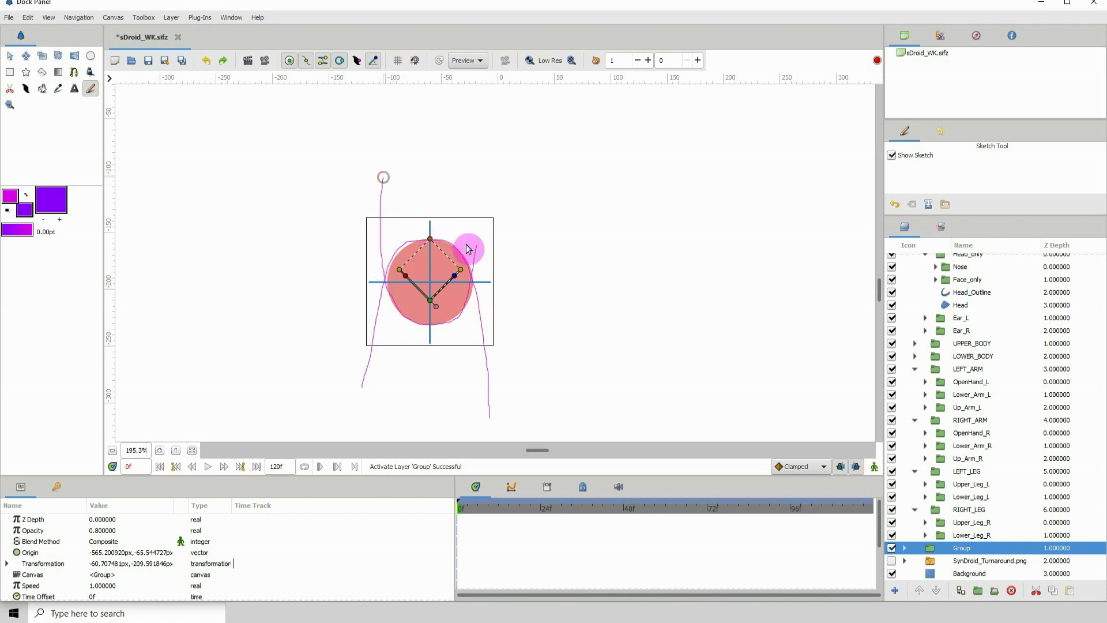
pyautogui.moveTo(477, 257); pyautogui.dragTo(483, 174)
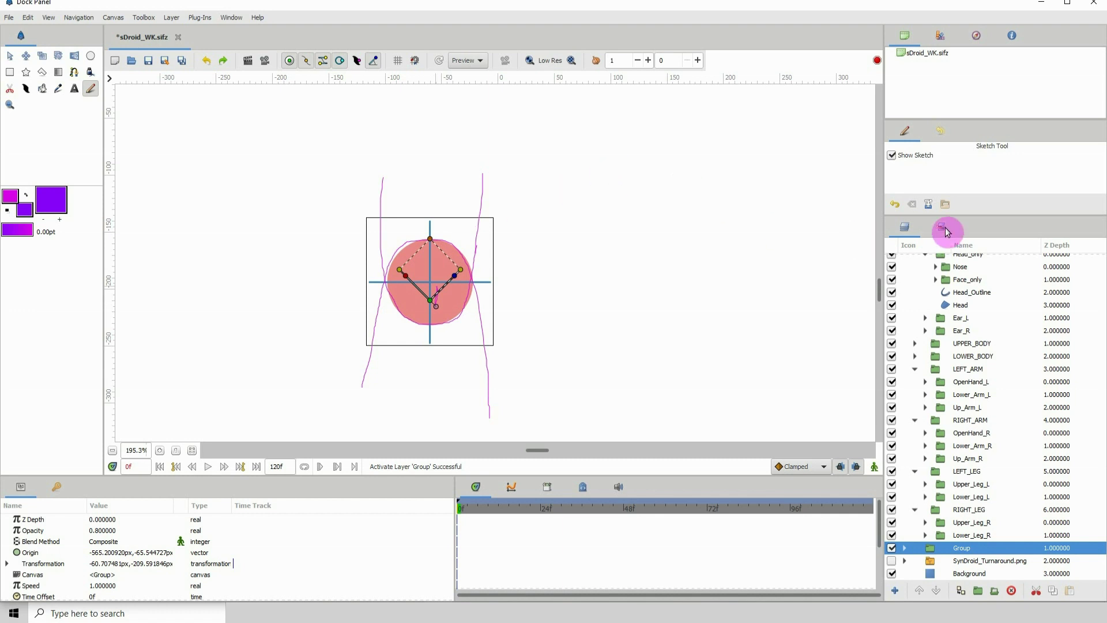
pyautogui.click(913, 206)
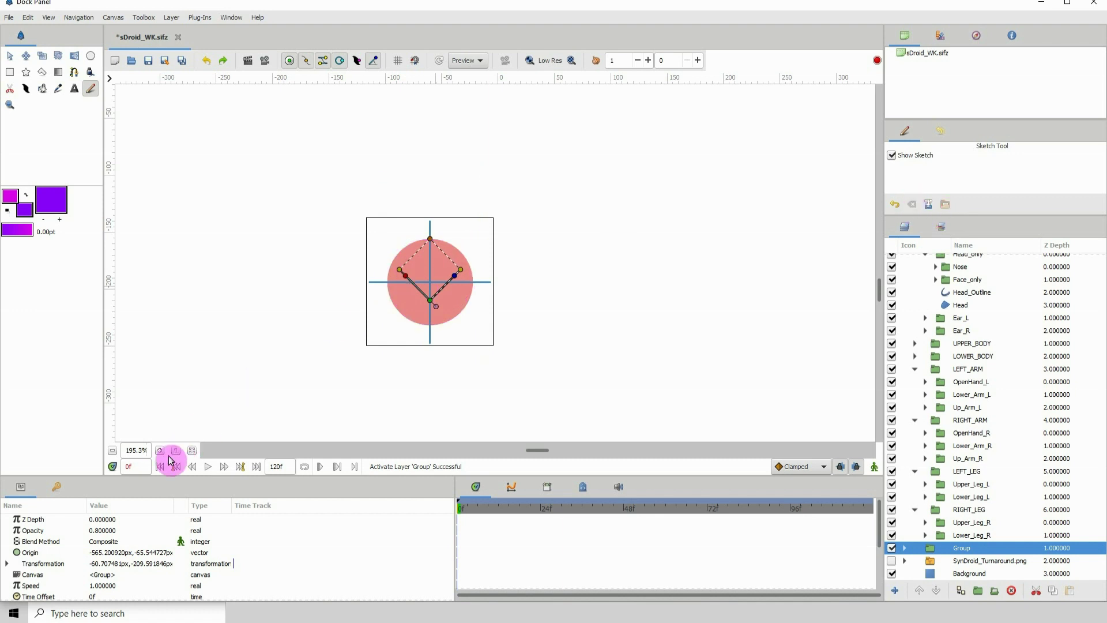
# Step: Hide the Group layer that holds the circle-and-cross joint guide
pyautogui.click(113, 450)
pyautogui.click(113, 450)
pyautogui.click(112, 450)
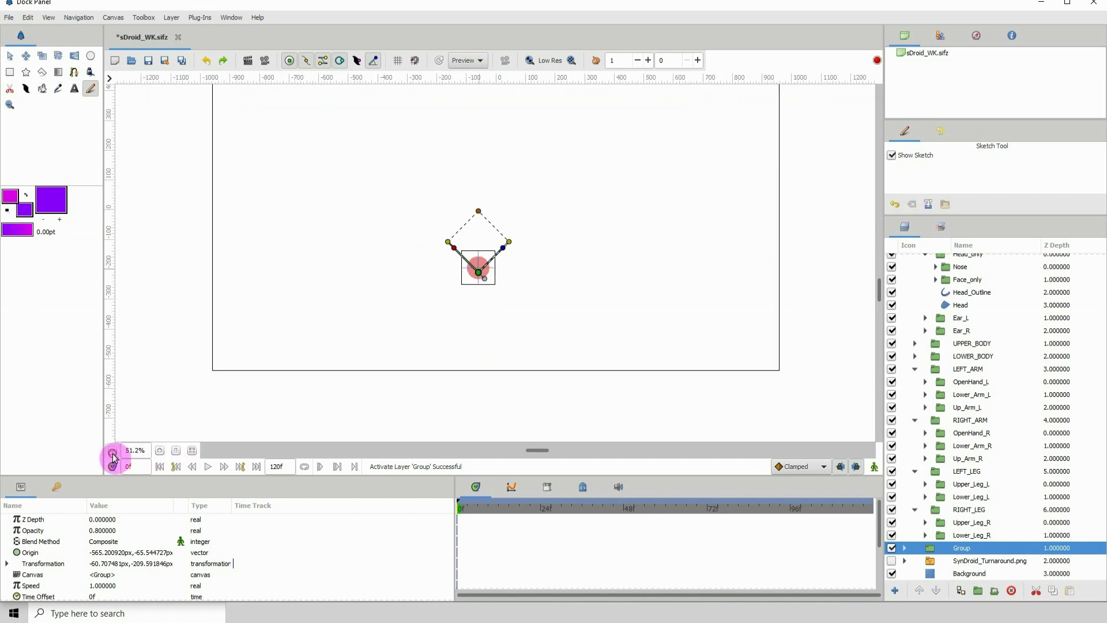
pyautogui.click(891, 547)
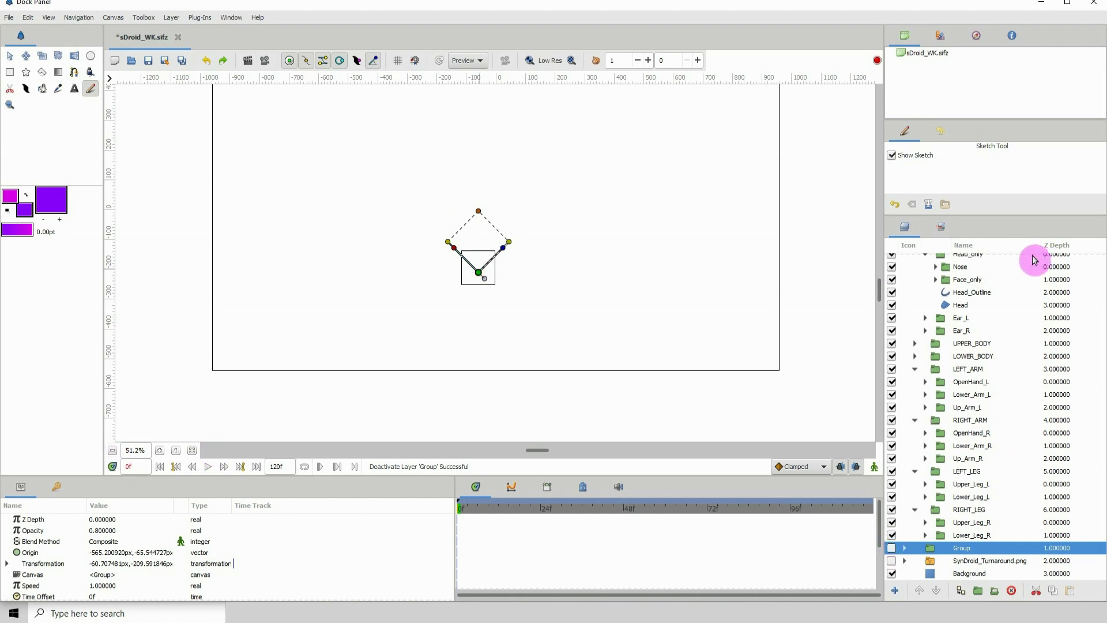
# Step: Show the sDroid character group again and examine the whole assembled character
pyautogui.click(961, 267)
pyautogui.scroll(2, 962, 267)
pyautogui.click(961, 266)
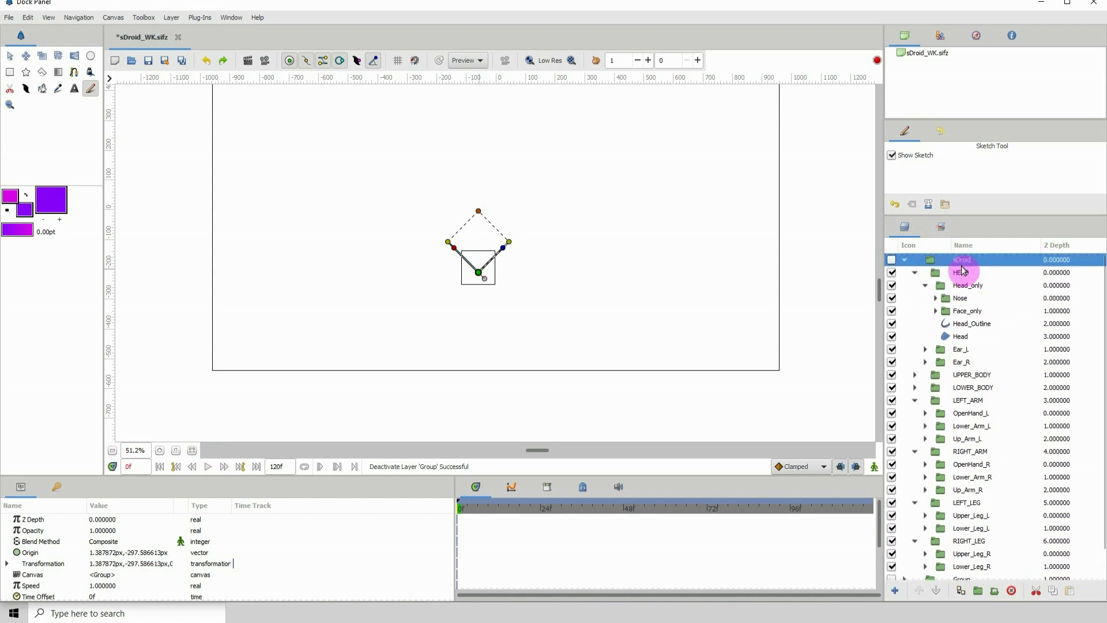
pyautogui.click(891, 260)
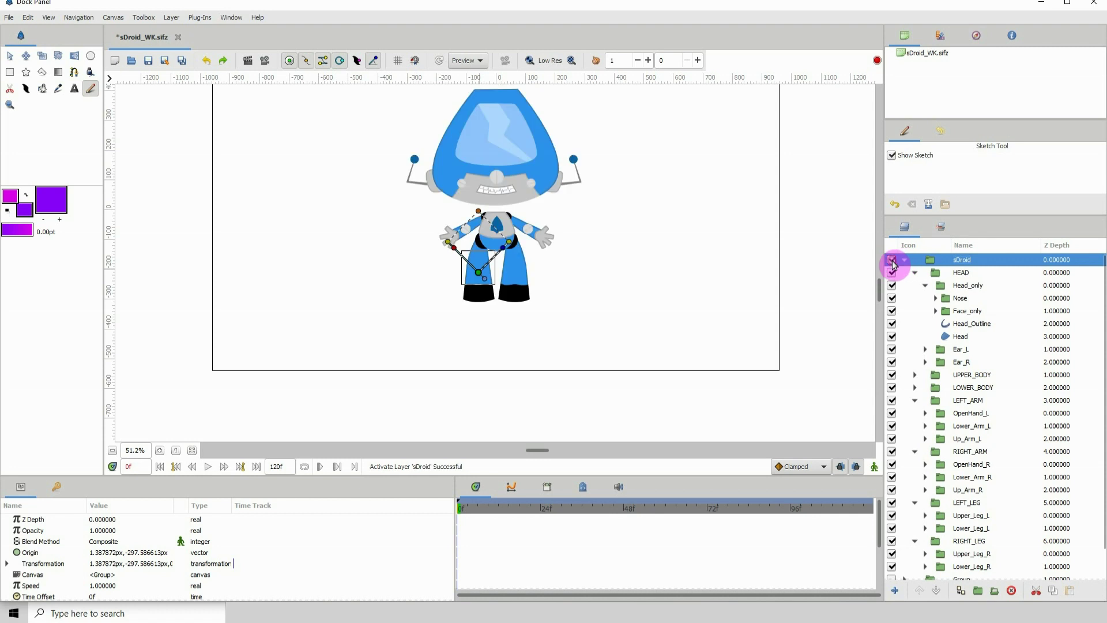
pyautogui.click(160, 450)
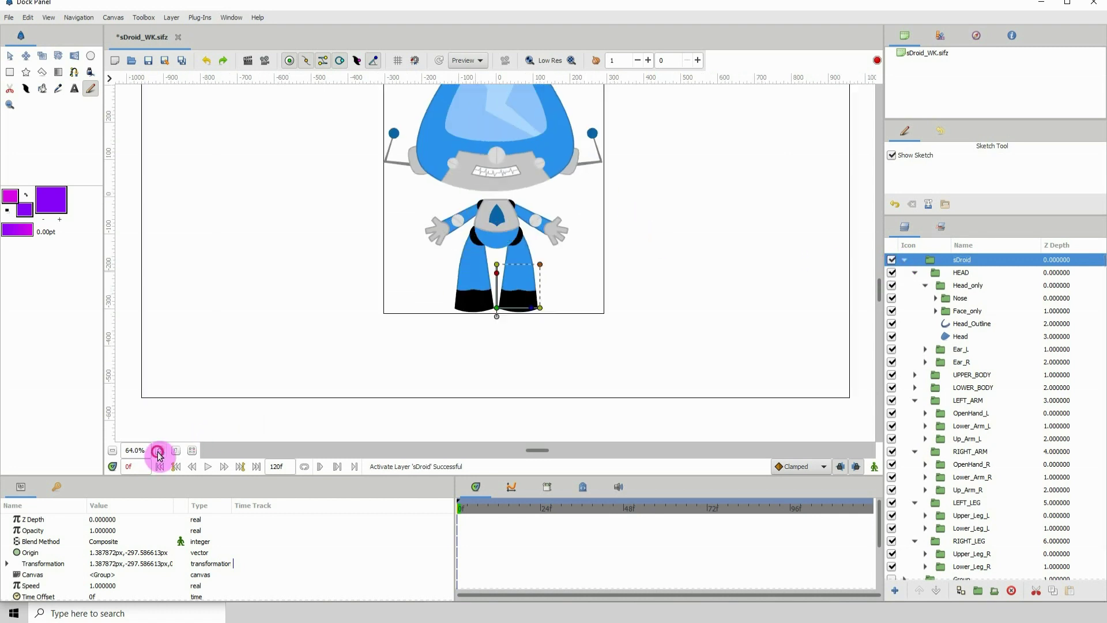
pyautogui.click(160, 450)
pyautogui.moveTo(397, 305); pyautogui.dragTo(375, 380)
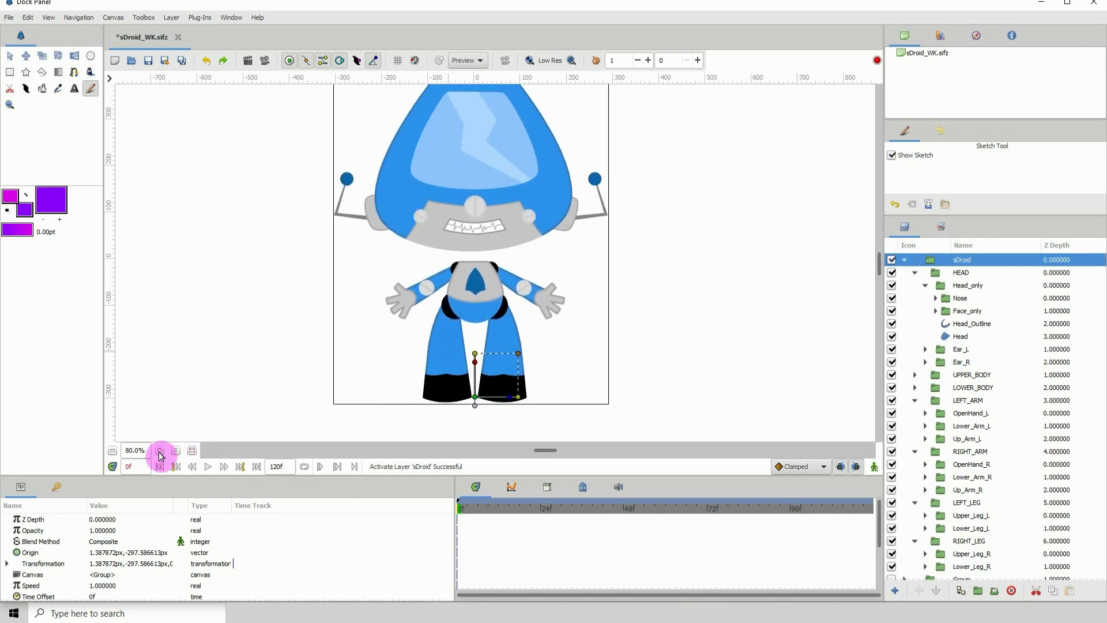
pyautogui.moveTo(383, 296); pyautogui.dragTo(378, 321)
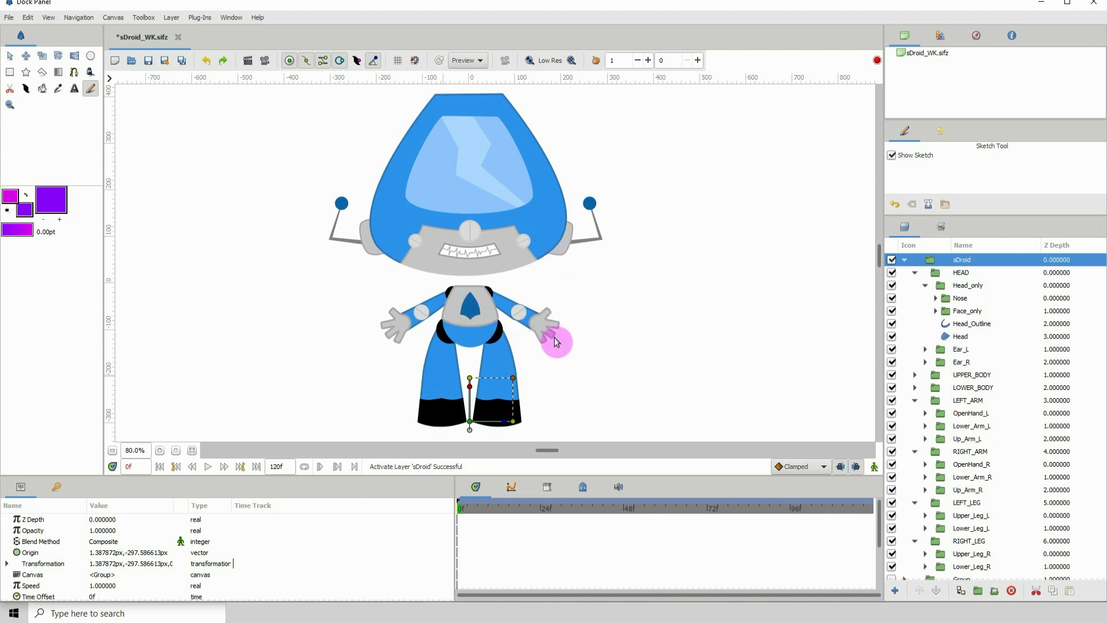
# Step: Hide the sDroid character group and make the SynDroid_Turnaround.png reference layer visible
pyautogui.click(892, 261)
pyautogui.click(938, 538)
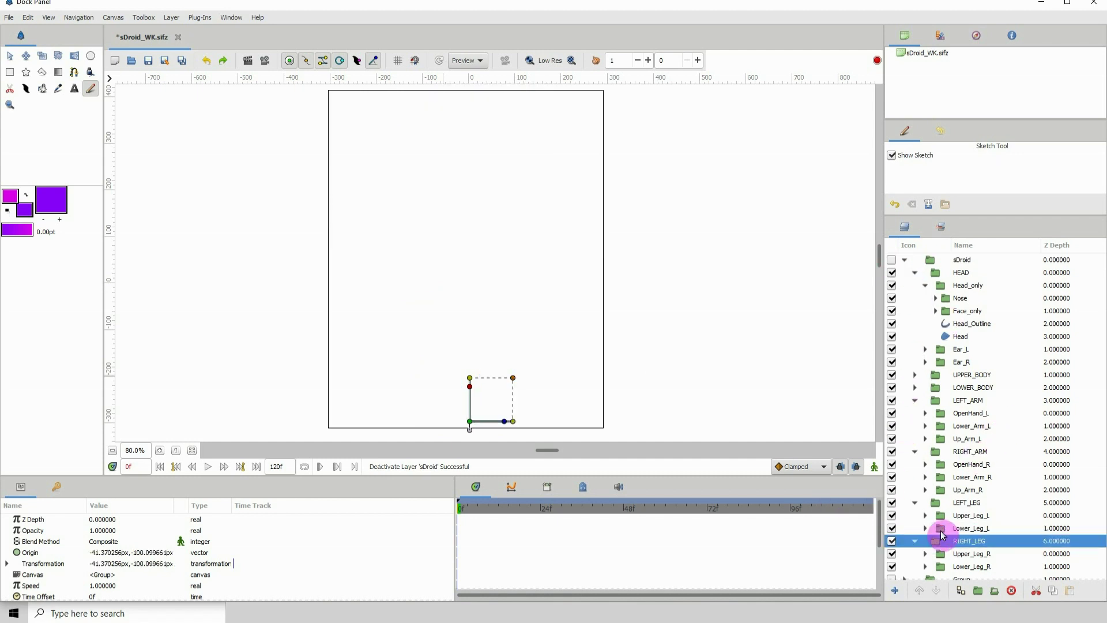
pyautogui.press('End')
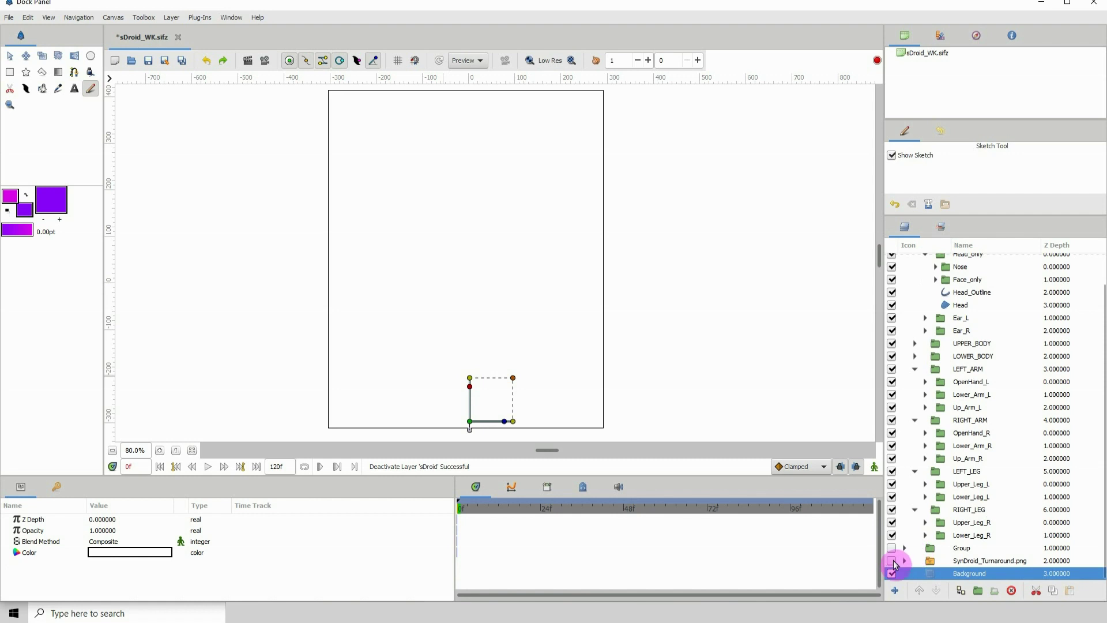
pyautogui.click(892, 561)
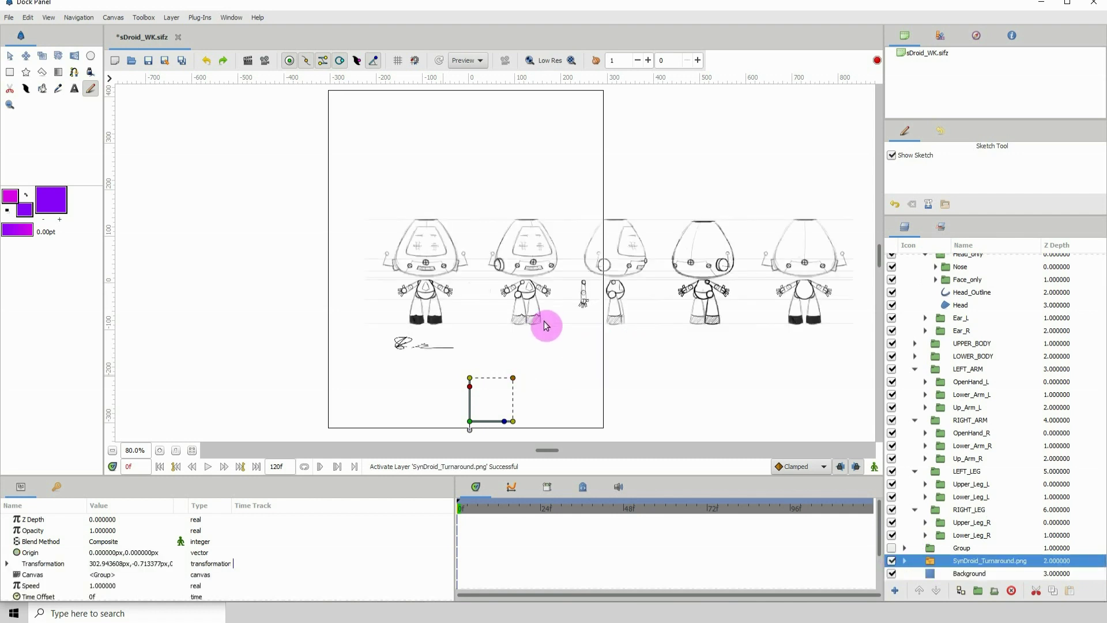